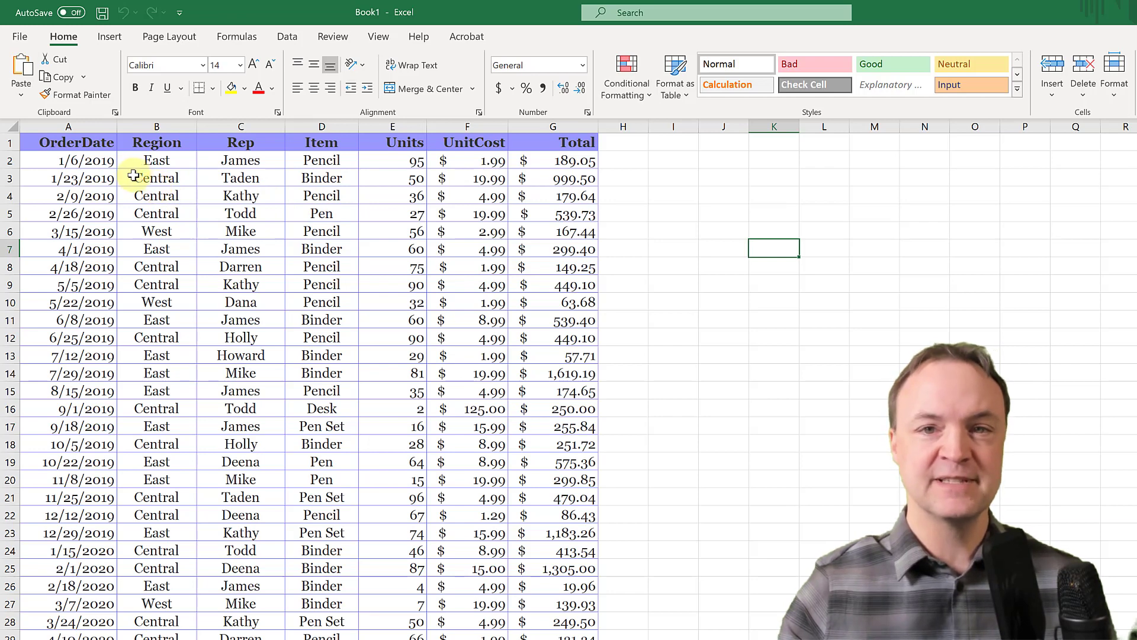
- Select cell A2 in the sales data and bring up the Insert ribbon commands
click(107, 165)
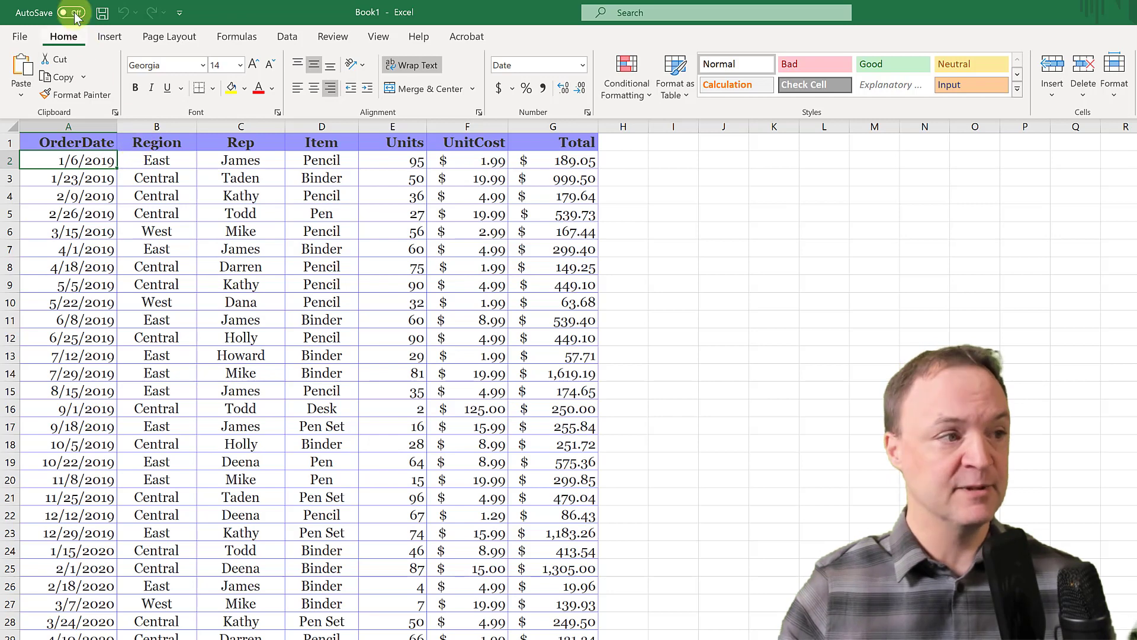
click(109, 39)
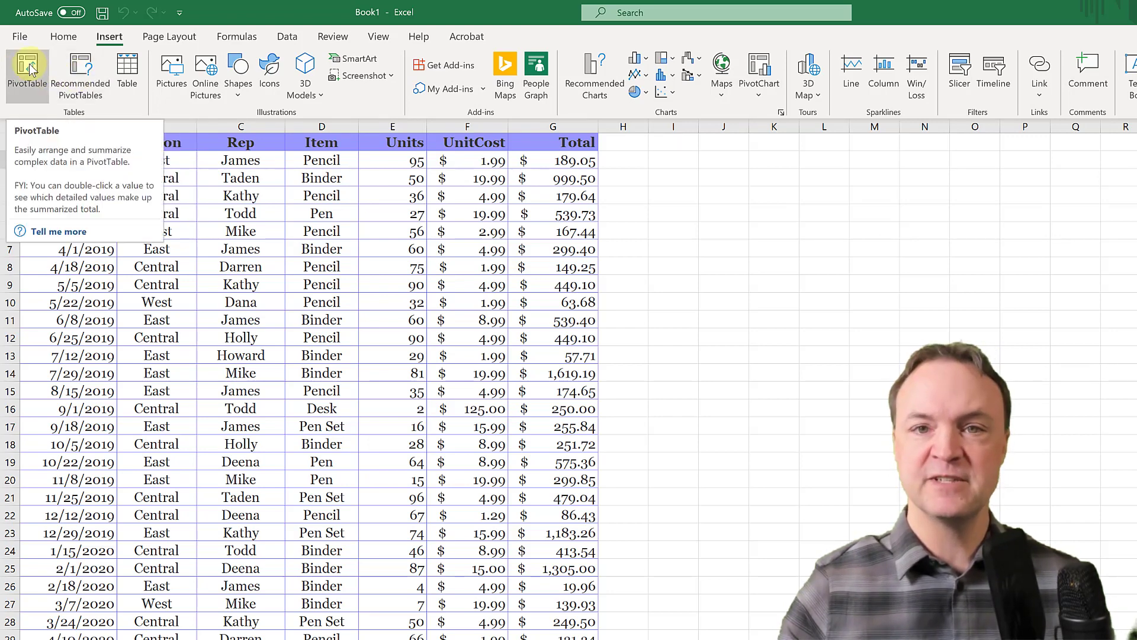
click(86, 74)
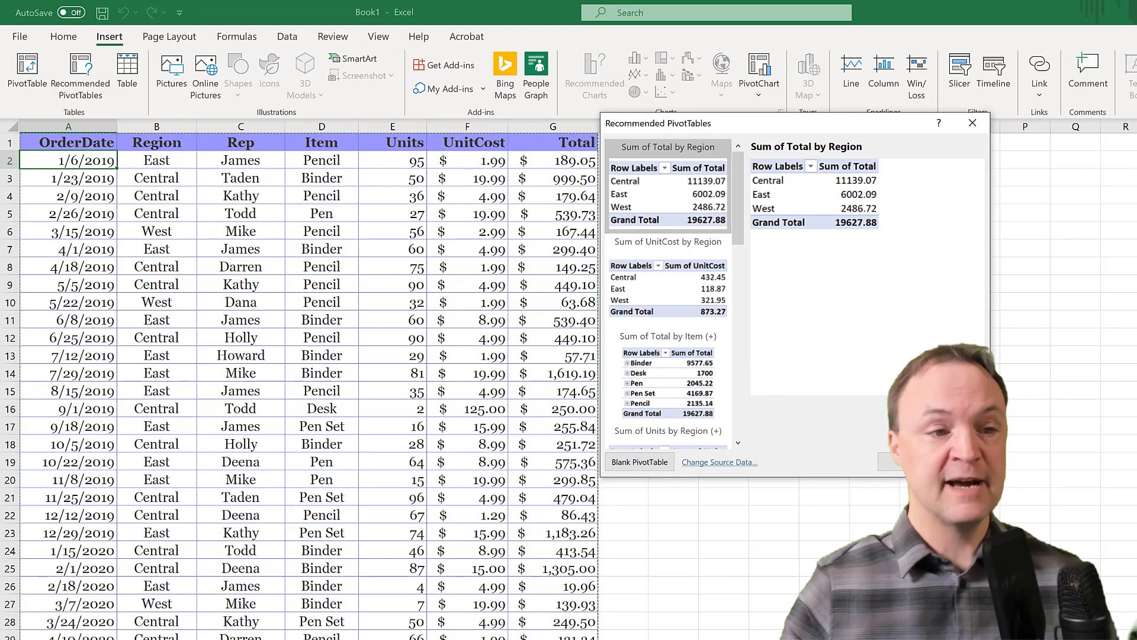
key(Escape)
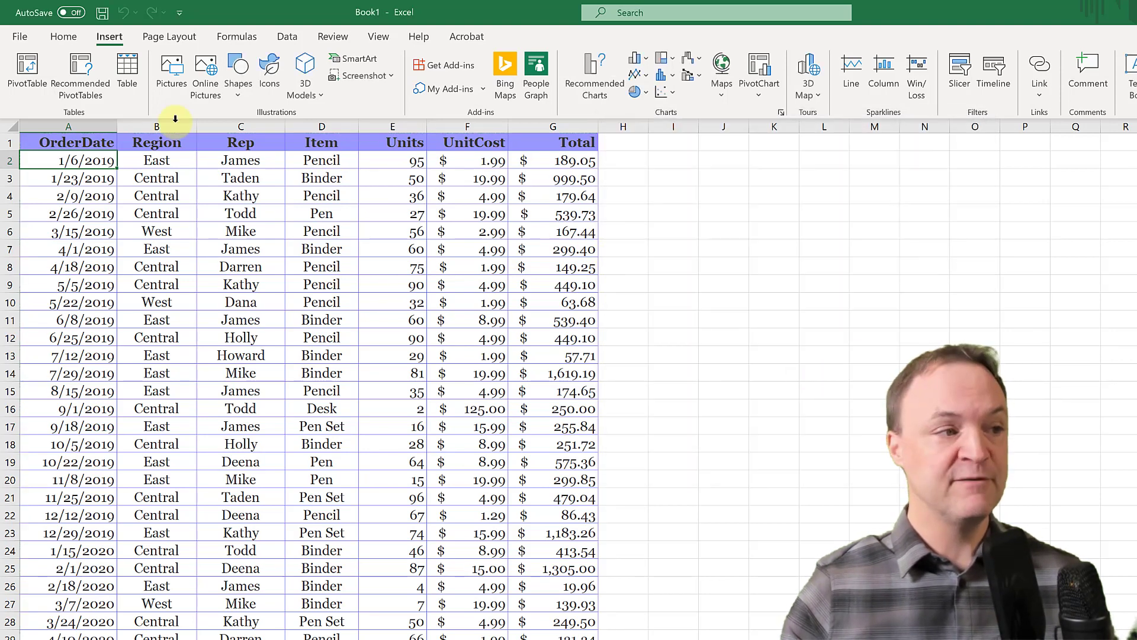
- After two cancelled attempts, open Create PivotTable for Sheet1!$A$1:$G$44 on a new worksheet
click(26, 79)
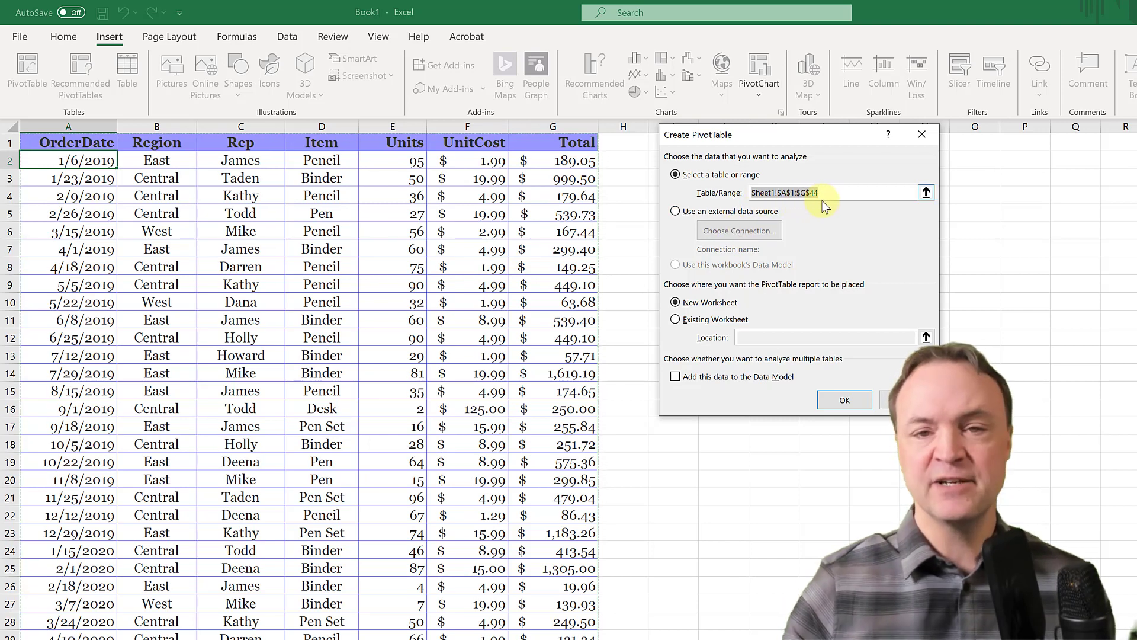
click(888, 400)
click(814, 387)
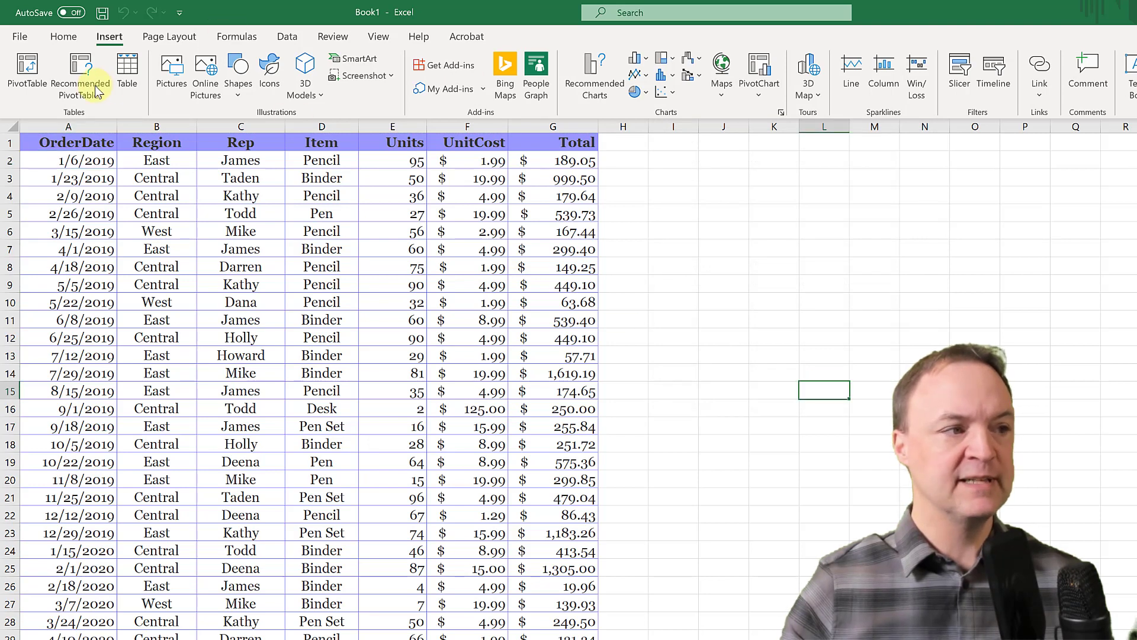
click(37, 66)
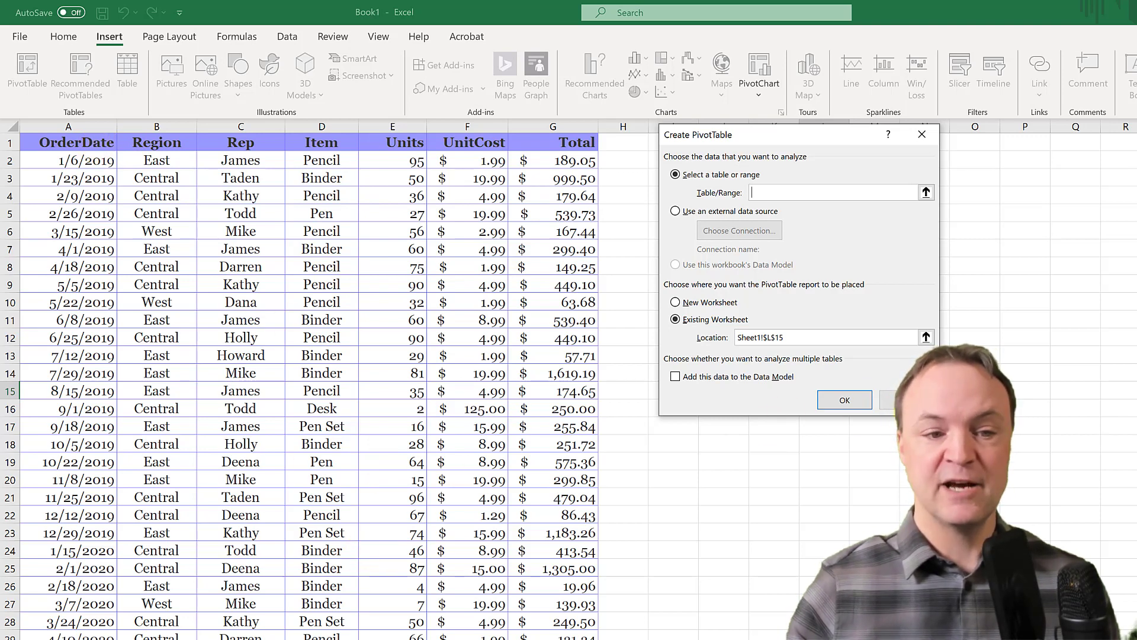
click(909, 400)
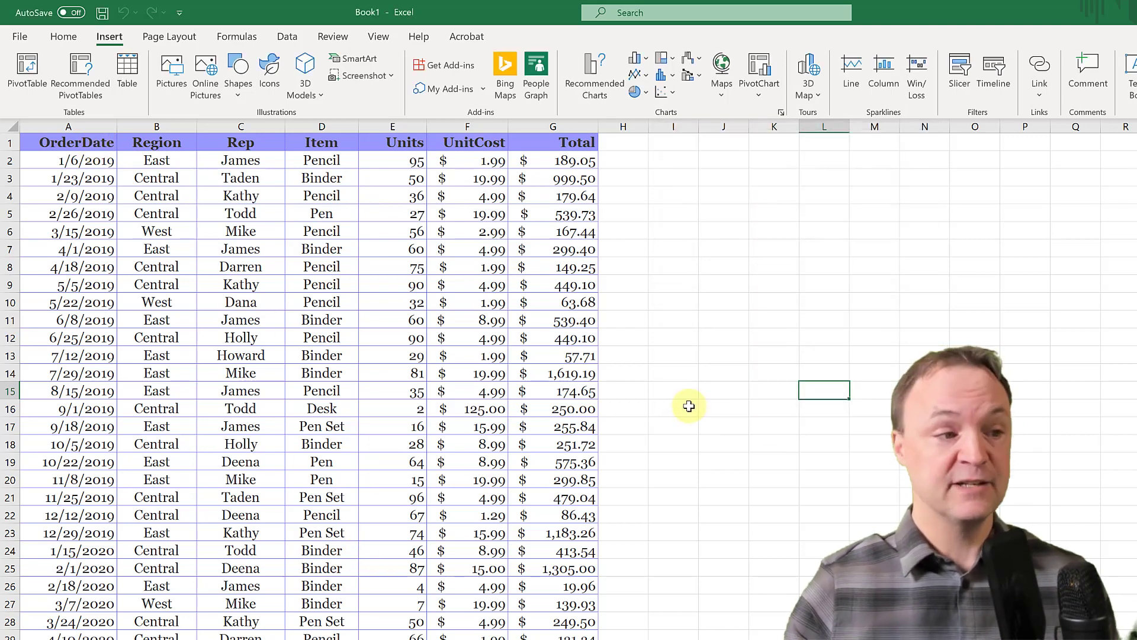
click(95, 160)
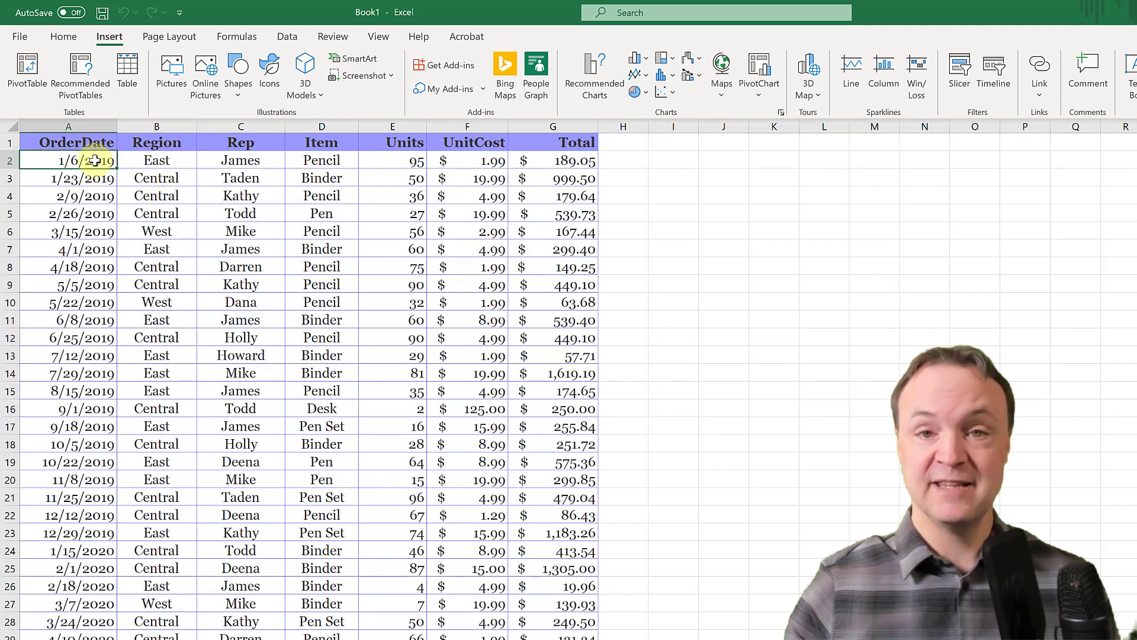
click(28, 74)
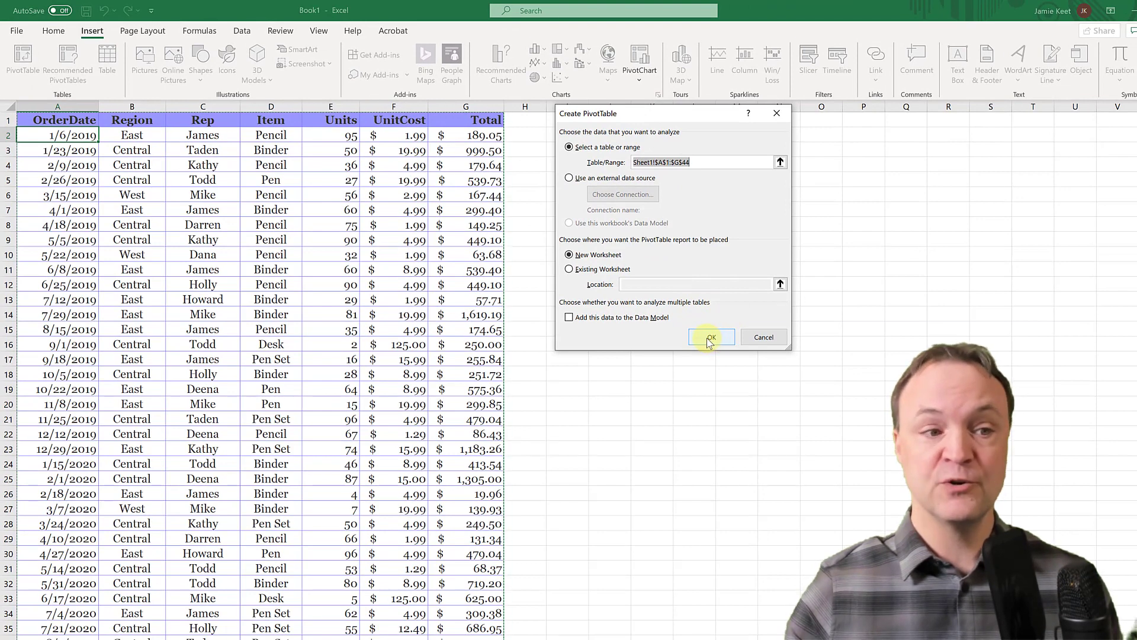
- Confirm the new-worksheet PivotTable and add Rep as its row labels
click(711, 337)
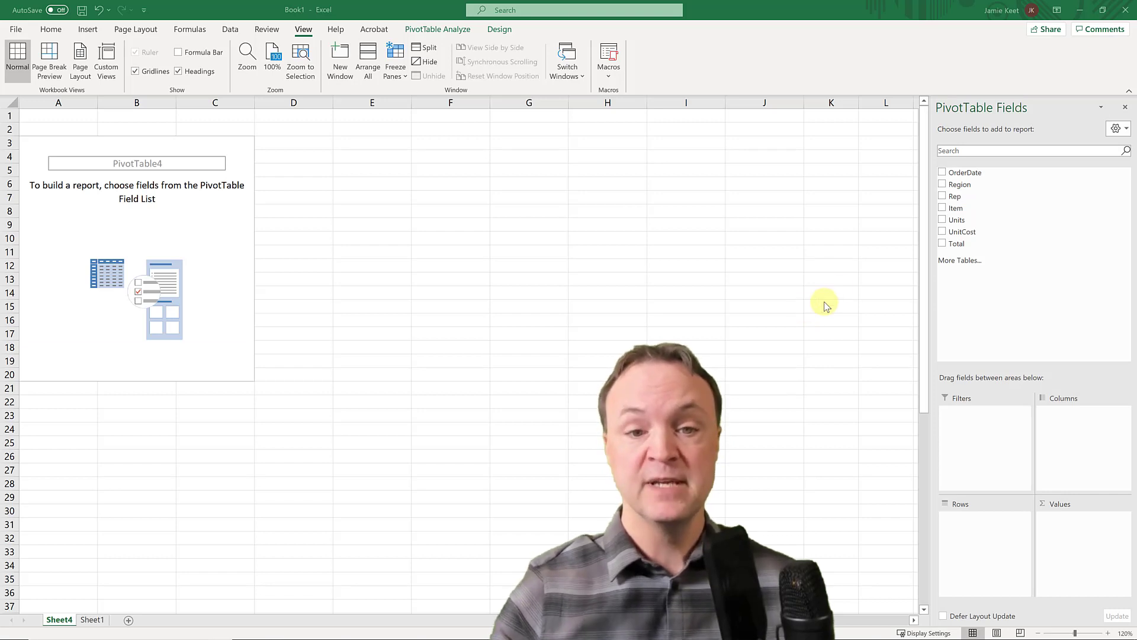
click(942, 198)
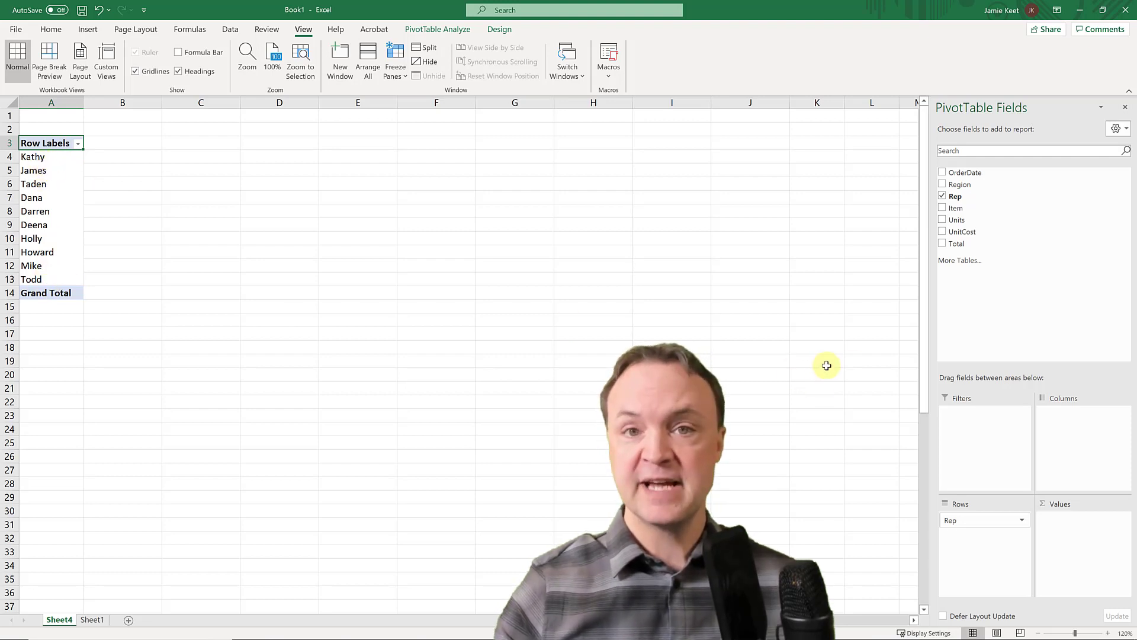
- Move Rep to Columns, add Item to Rows and Sum of Units as values (total 2121)
drag(965, 517, 1059, 436)
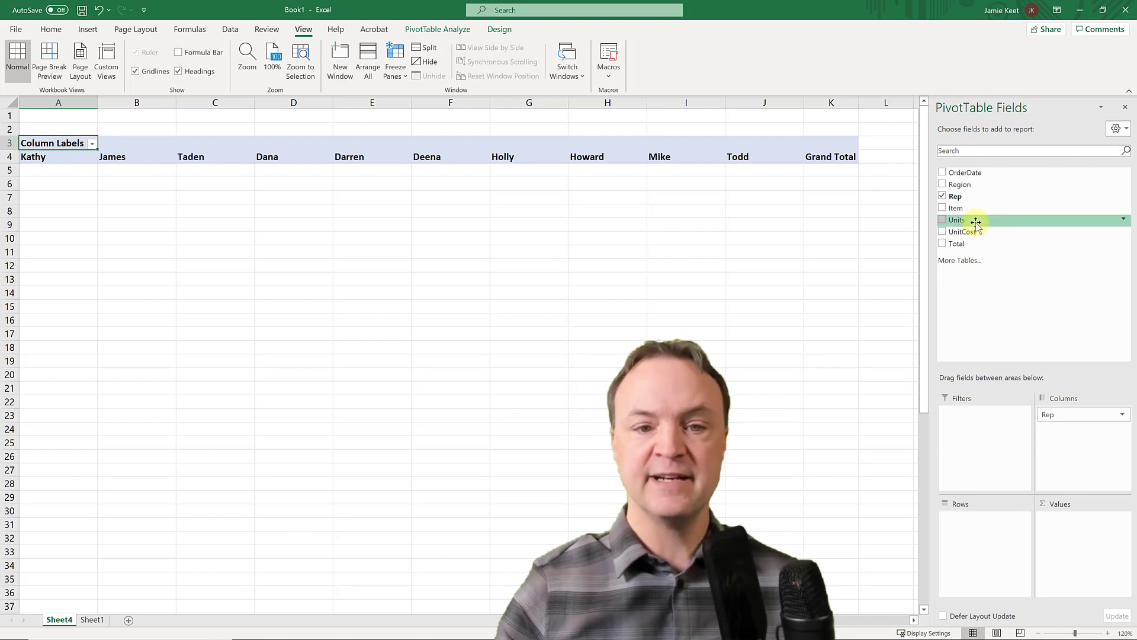
click(942, 210)
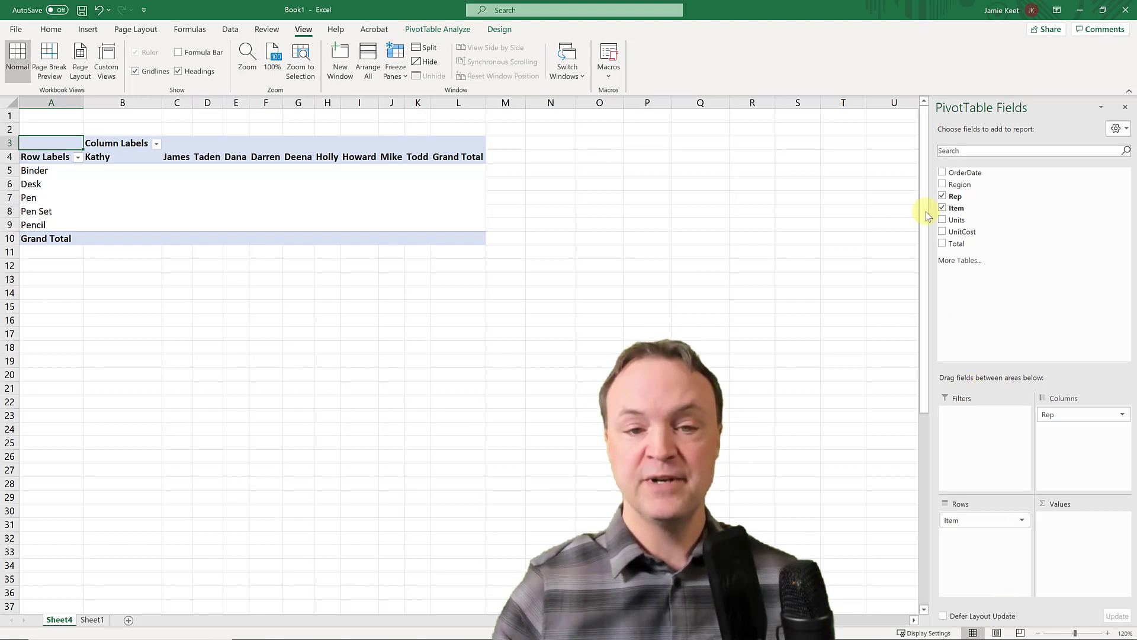
click(943, 220)
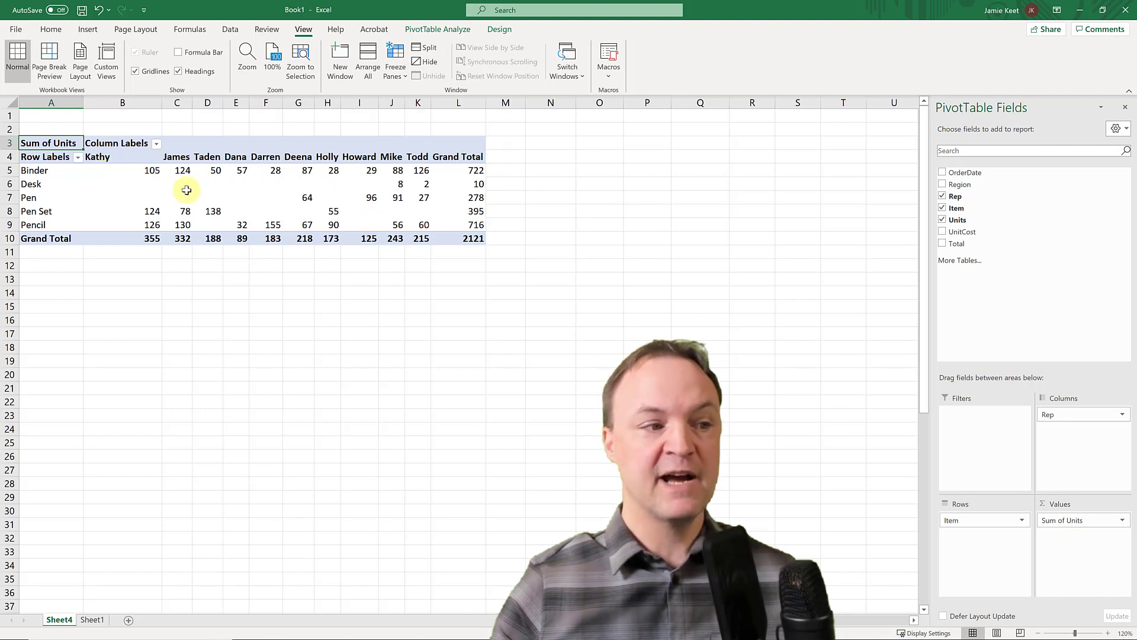
- Remove and re-add Sum of Units, then nest Region under Item in the rows
mouse_move(184, 223)
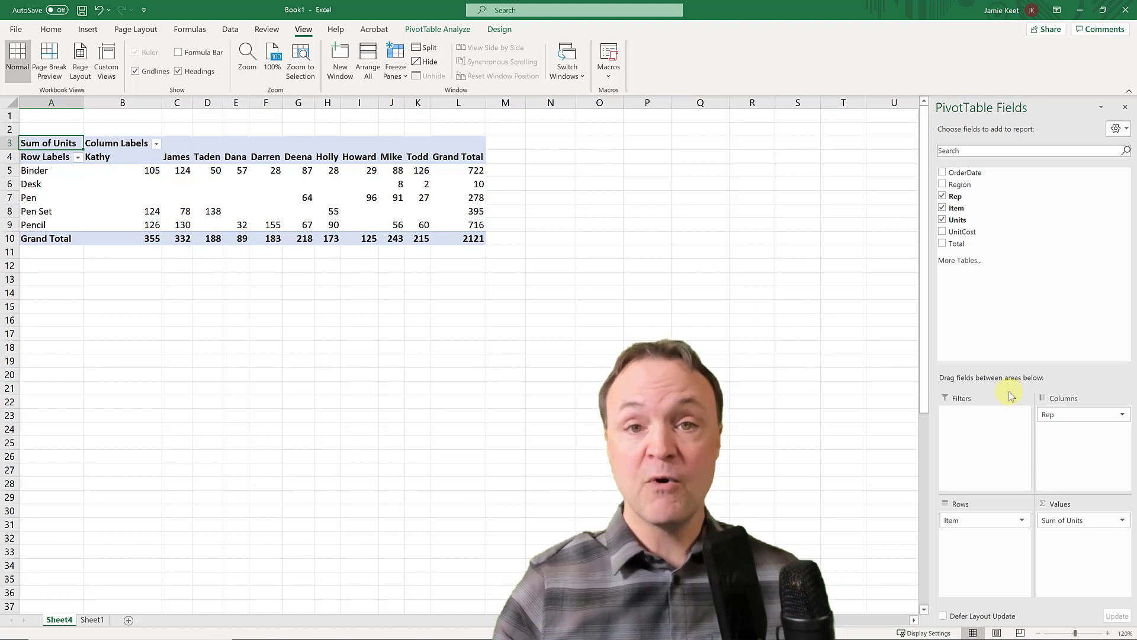
drag(1063, 520, 811, 421)
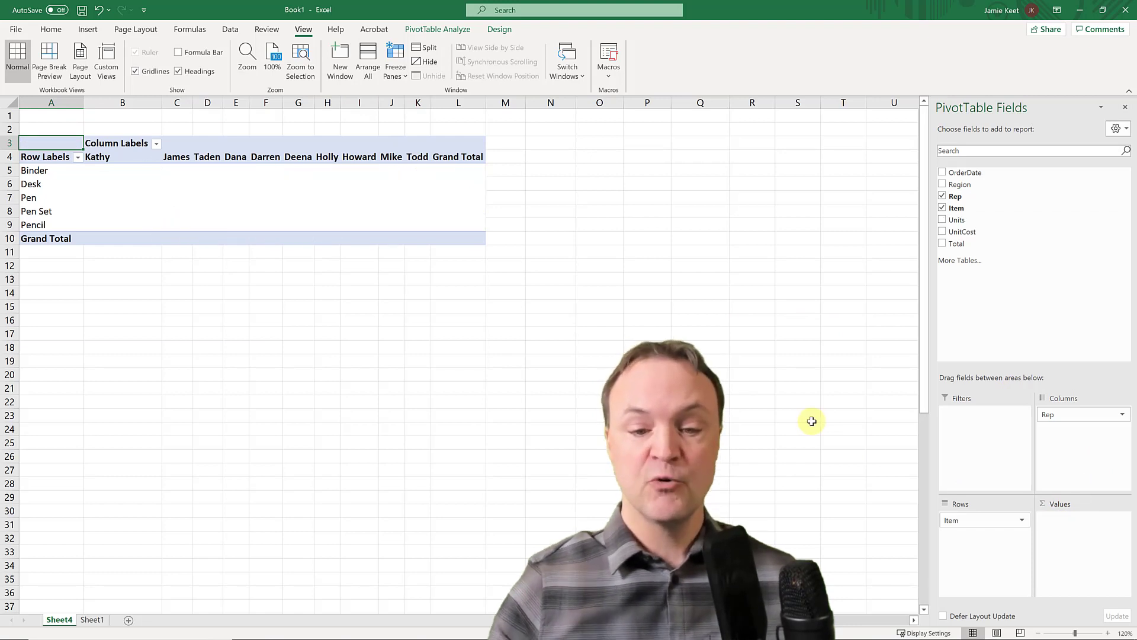
click(1022, 520)
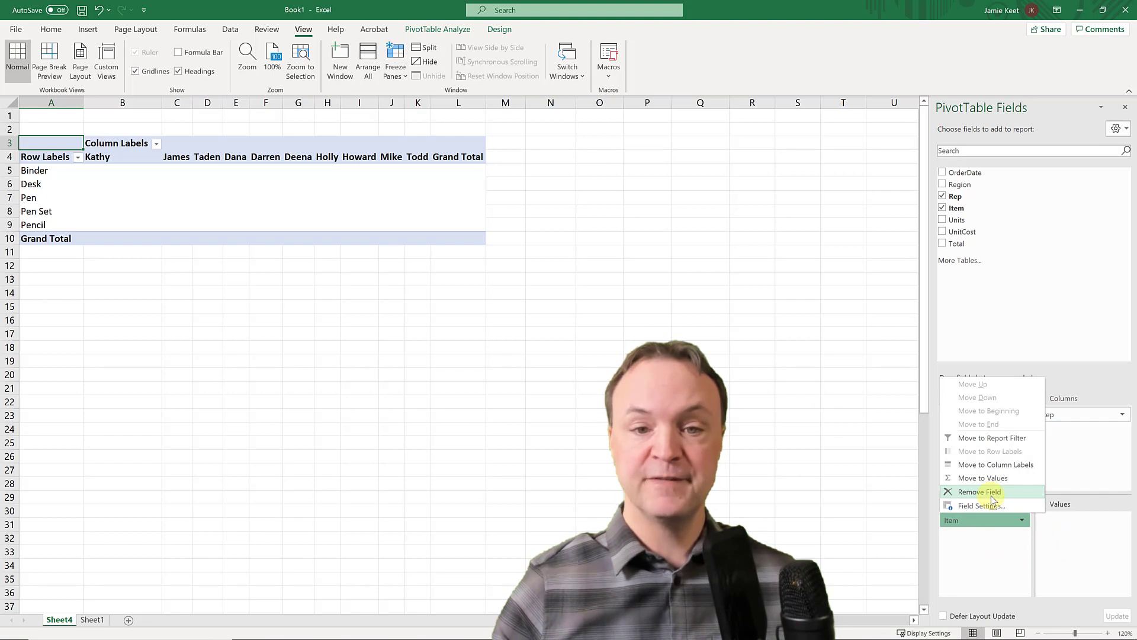
click(1040, 277)
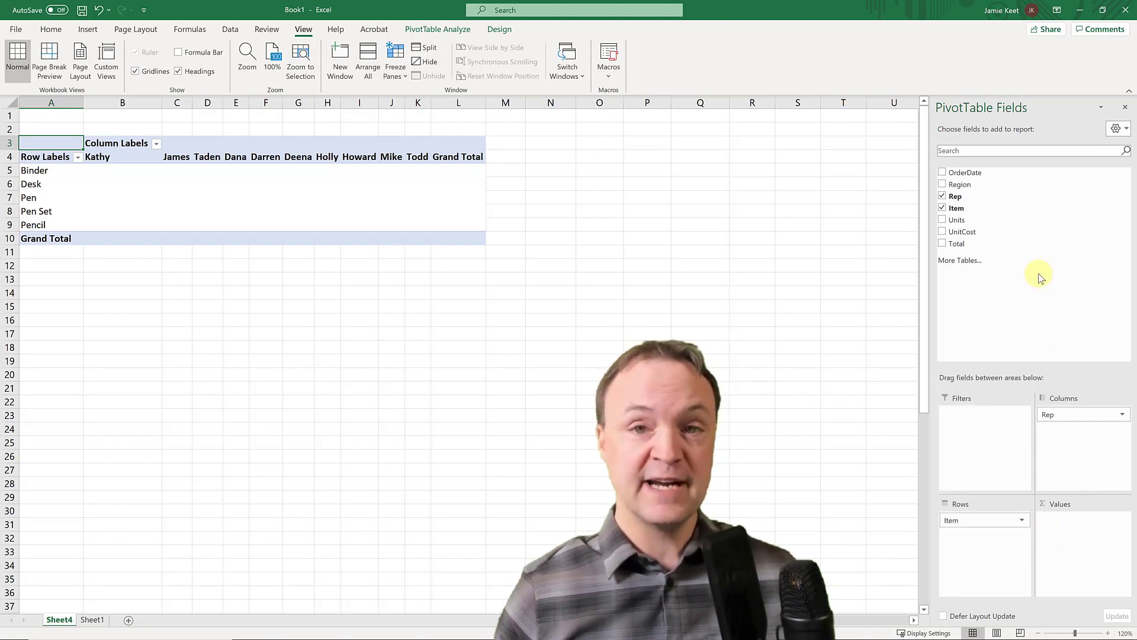
click(942, 220)
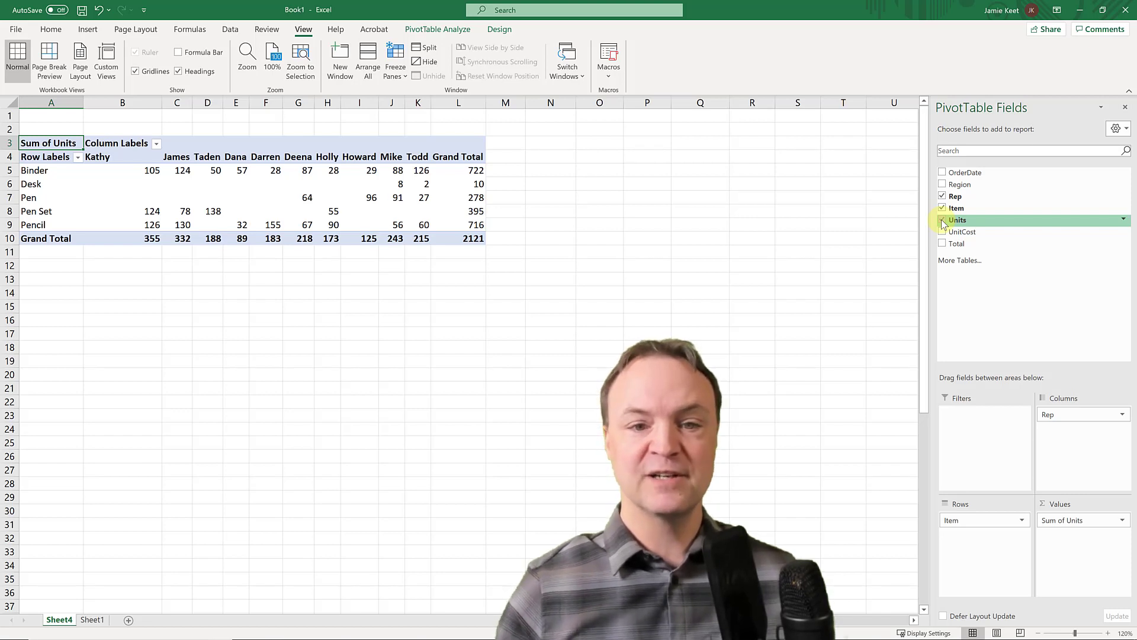
click(943, 185)
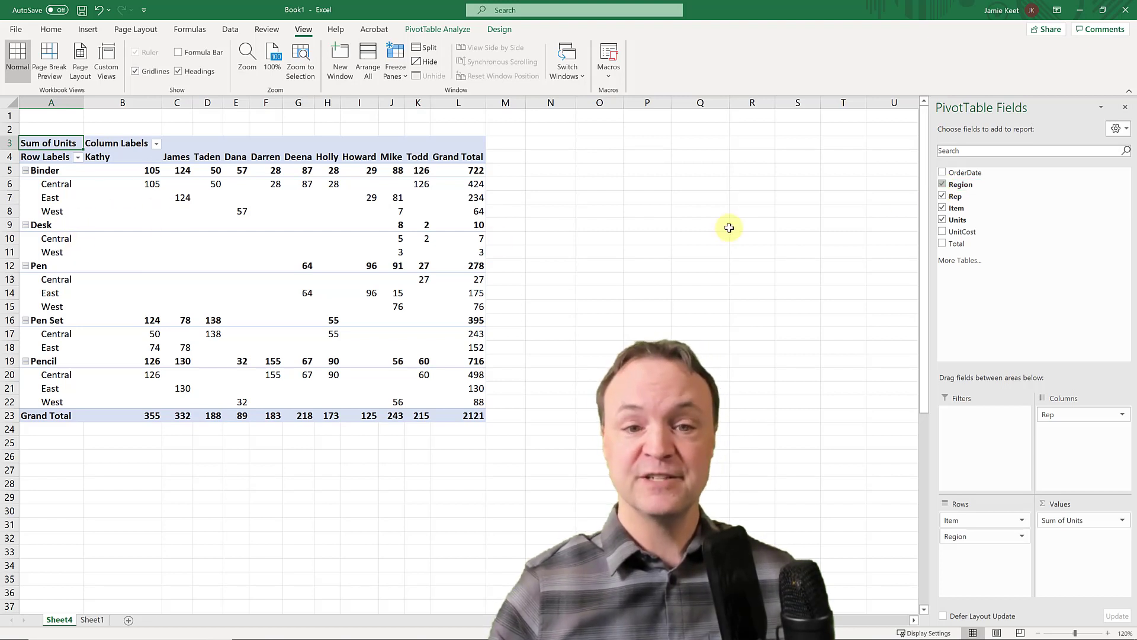
- Move Region to Columns and back to Rows, then drag it out of the PivotTable
drag(962, 540, 1057, 447)
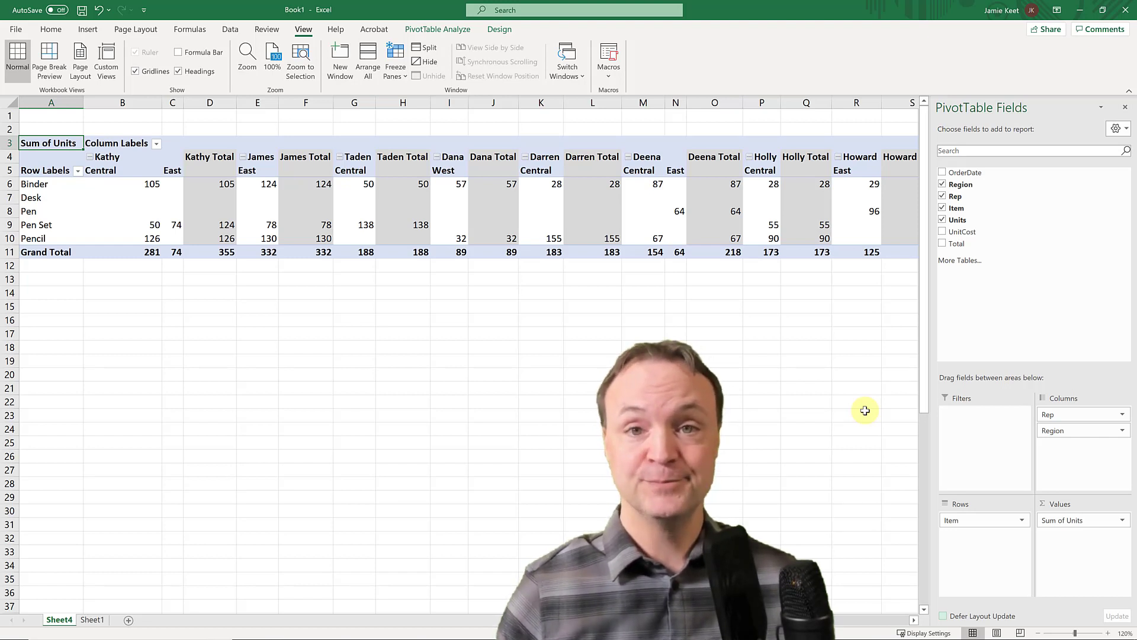
drag(866, 410, 983, 536)
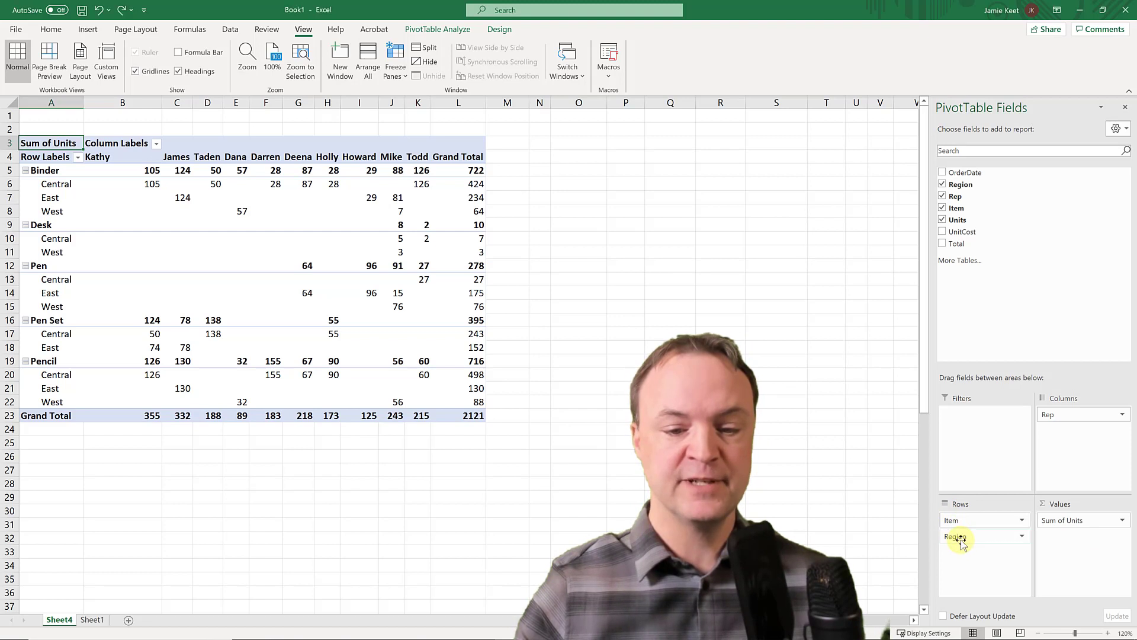
drag(961, 541, 598, 349)
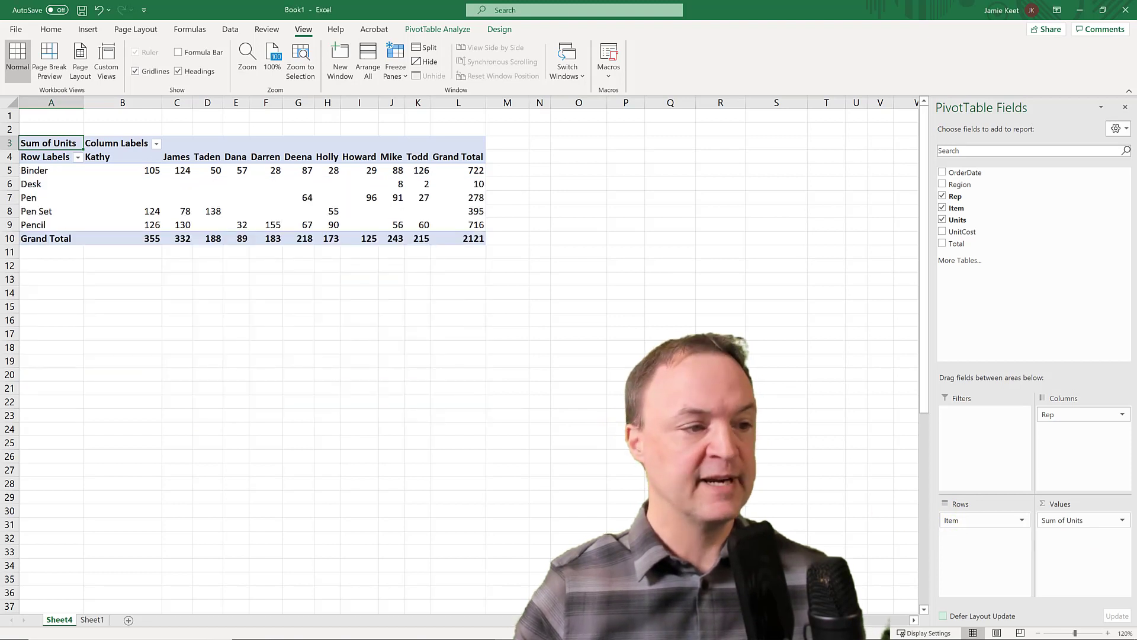
- Filter the Rep column labels to exclude three reps
click(156, 144)
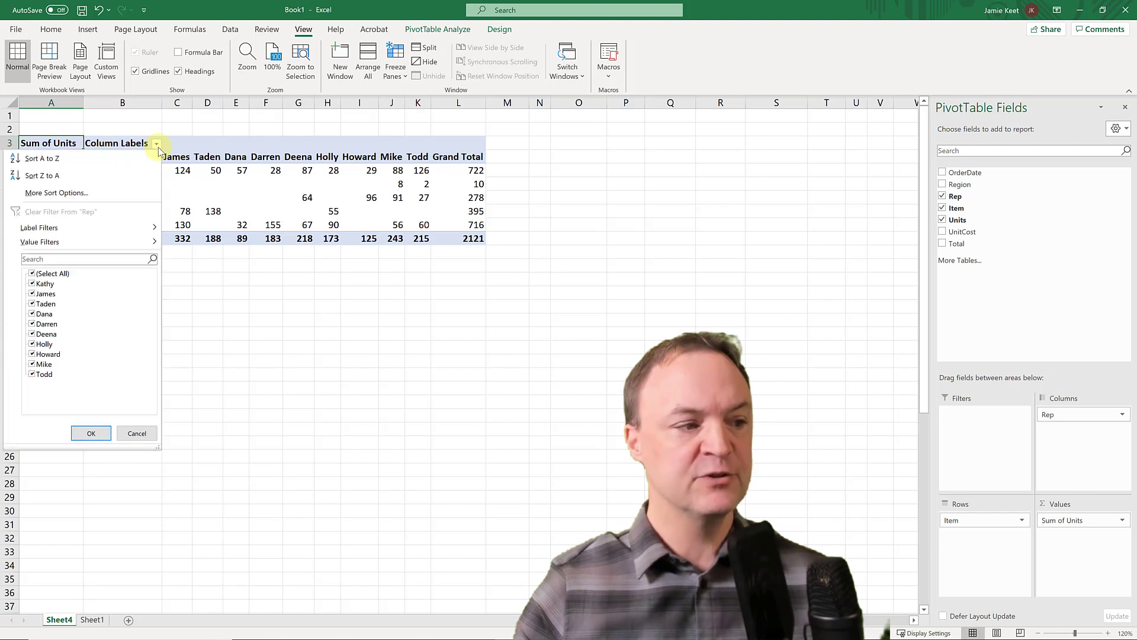
click(33, 304)
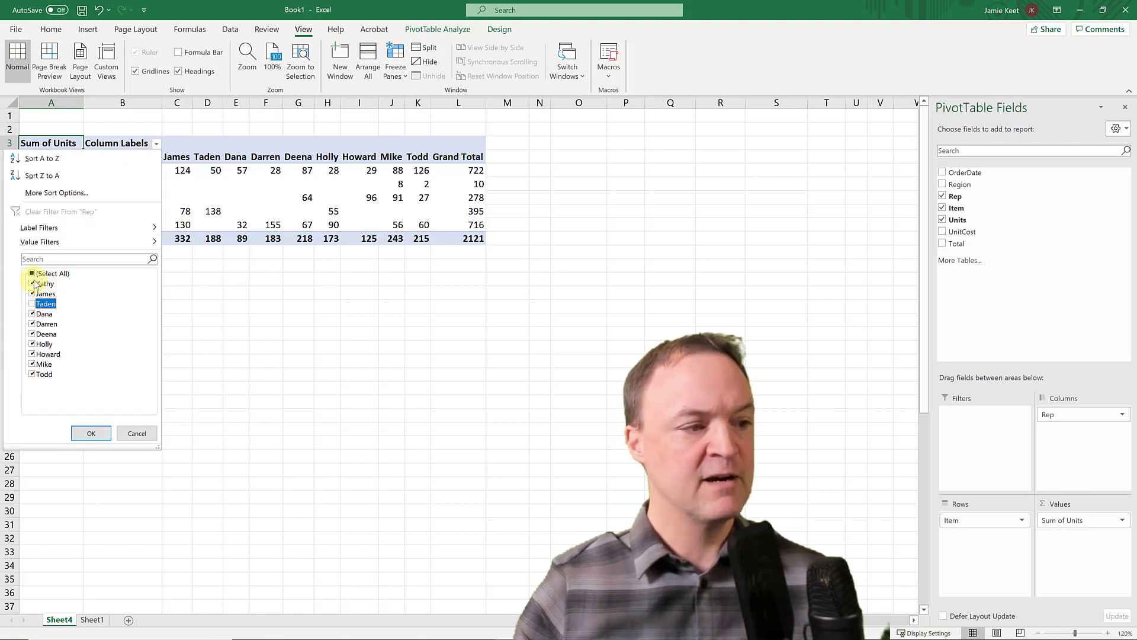
click(33, 294)
click(34, 284)
click(91, 430)
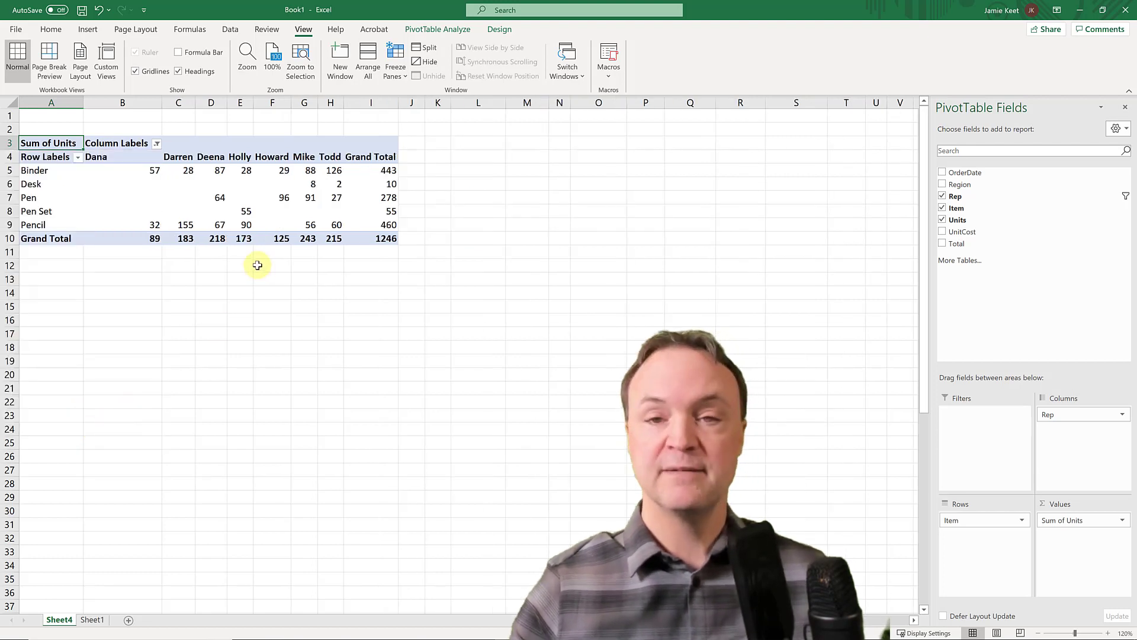
- Bring back the excluded reps in the Rep filter, leaving a 1933 grand total
mouse_move(239, 197)
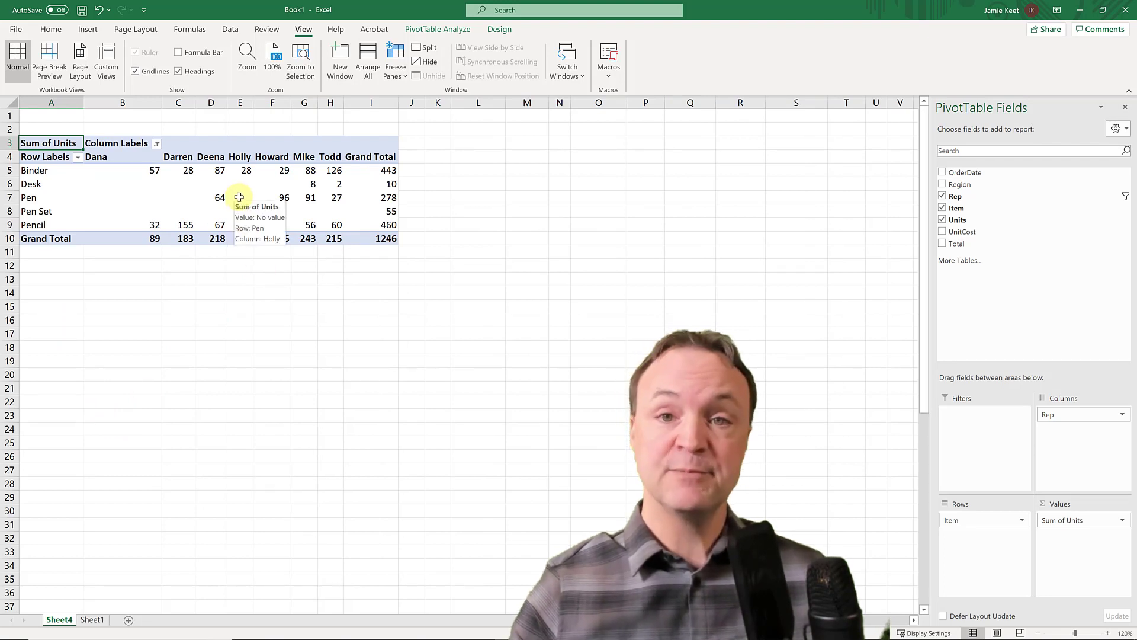
click(156, 145)
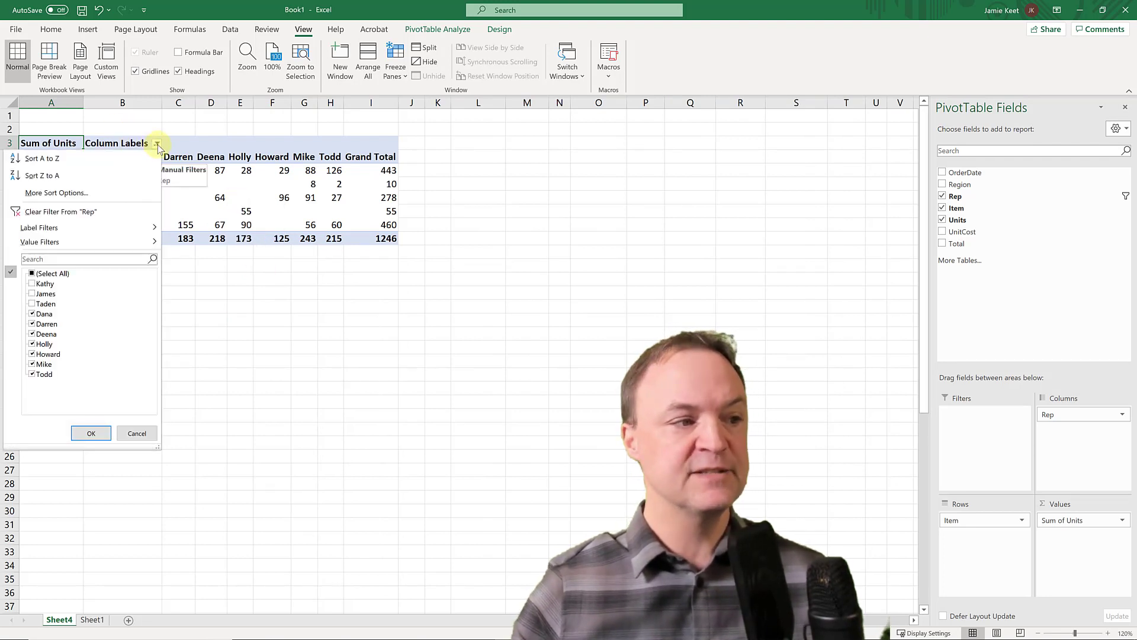
click(32, 283)
click(32, 303)
click(32, 293)
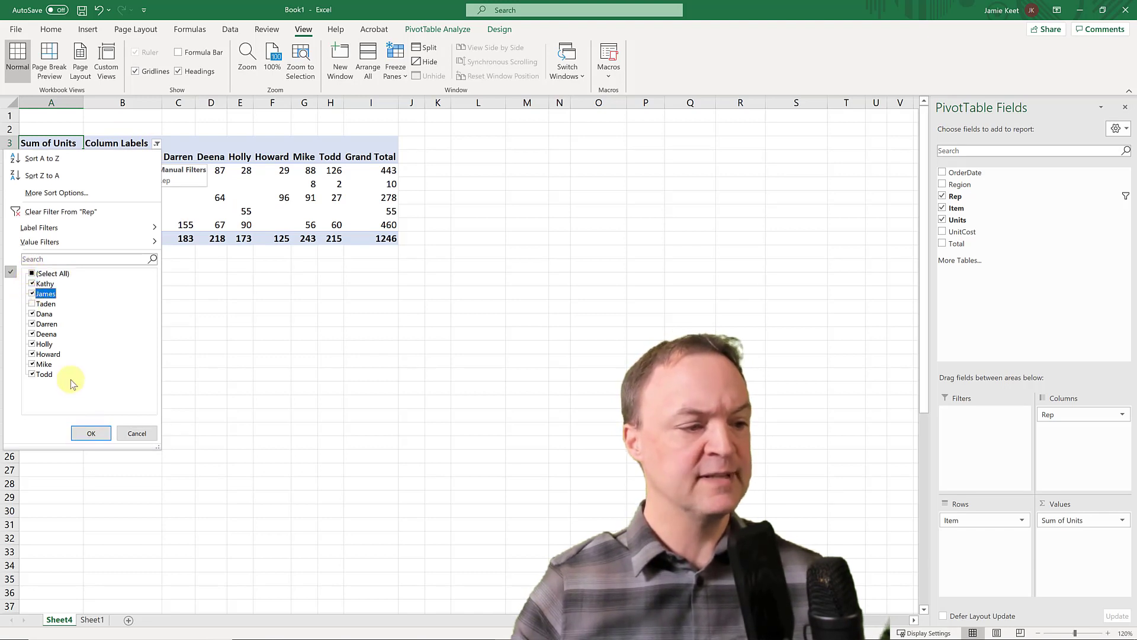
click(92, 434)
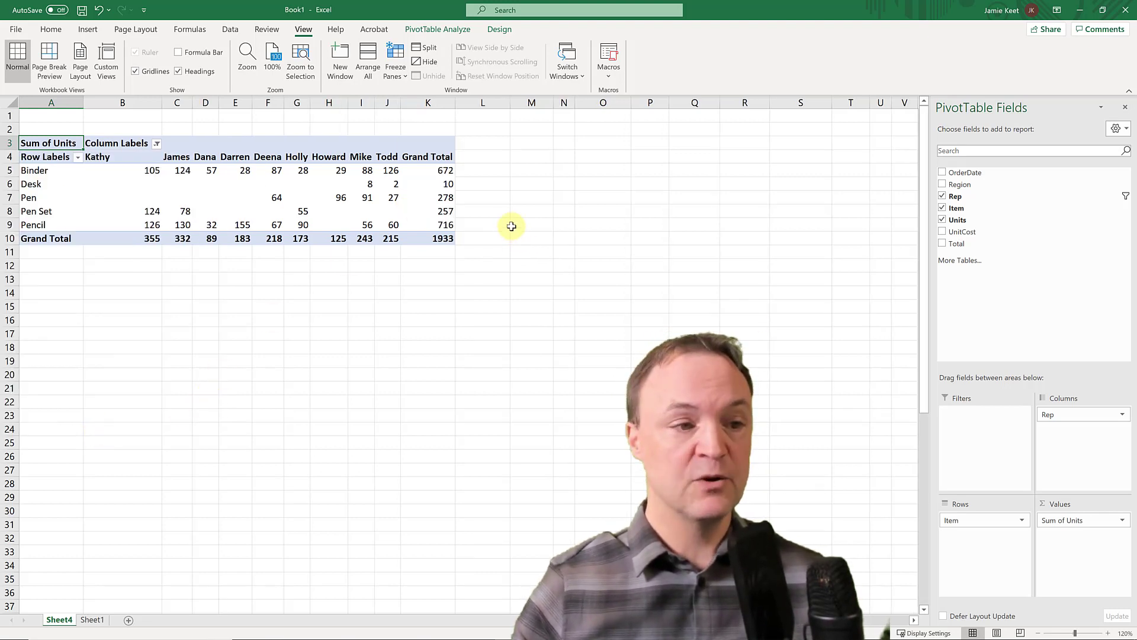
click(444, 170)
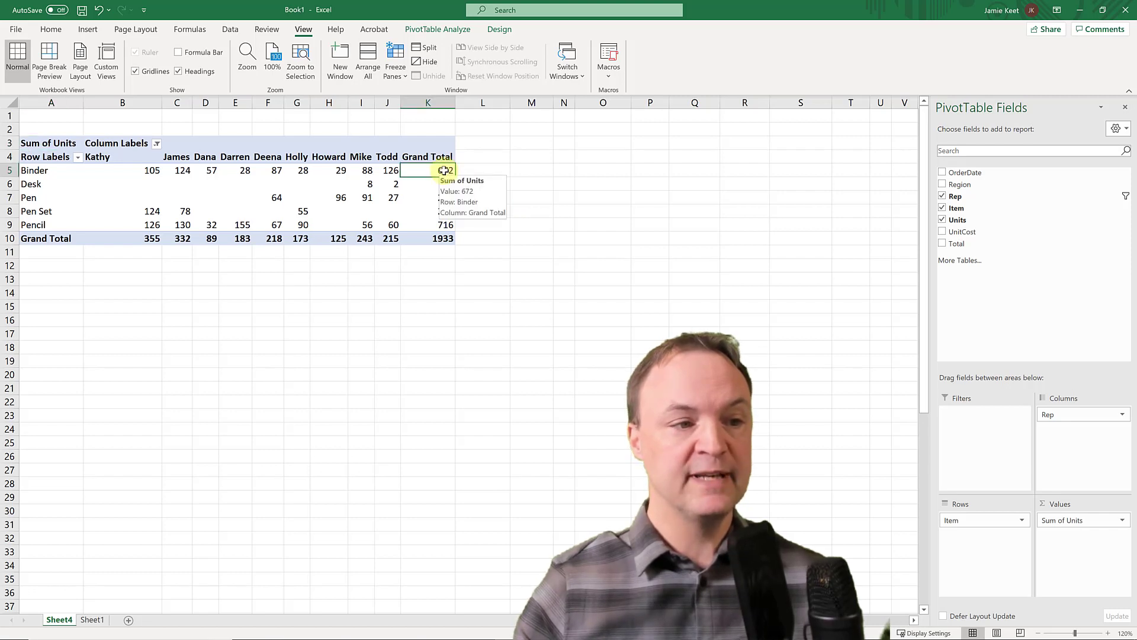
right_click(432, 172)
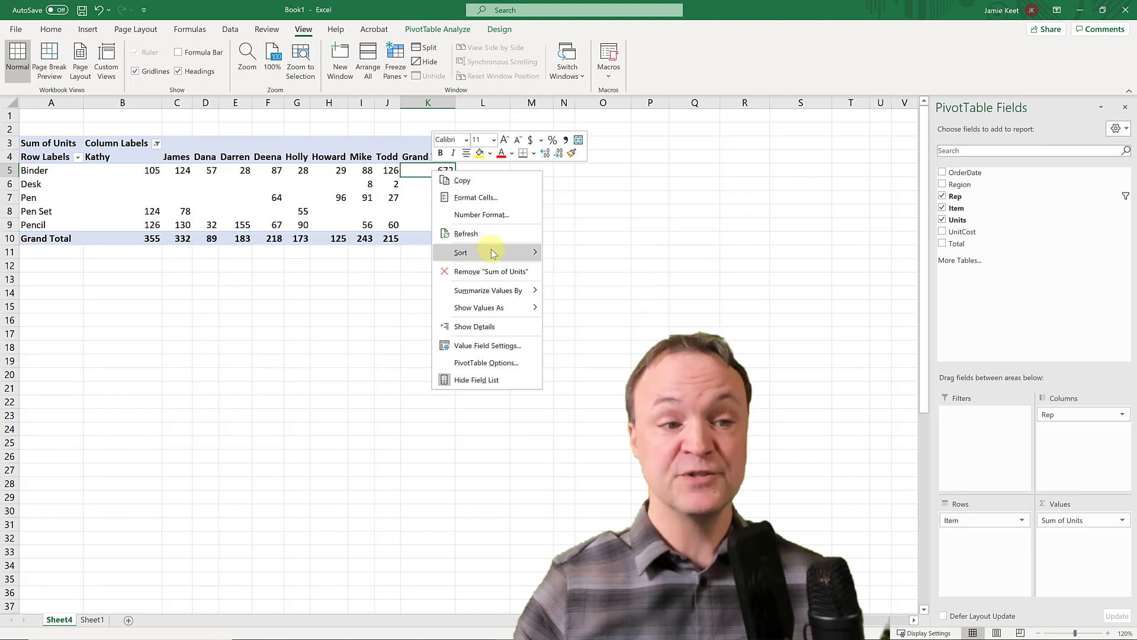
mouse_move(494, 254)
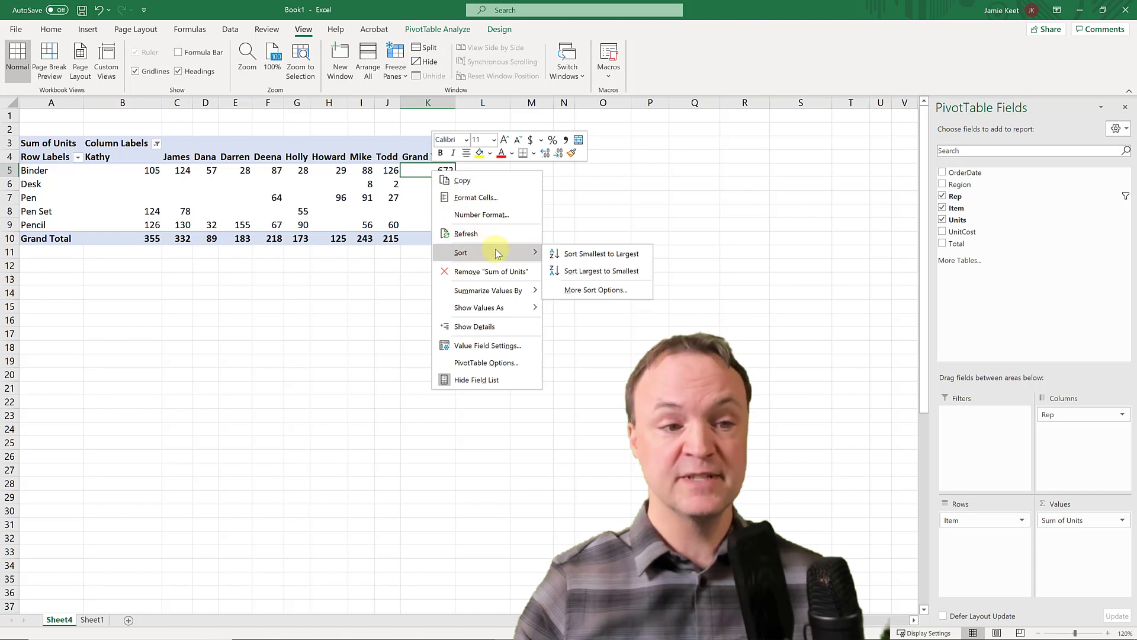
click(615, 262)
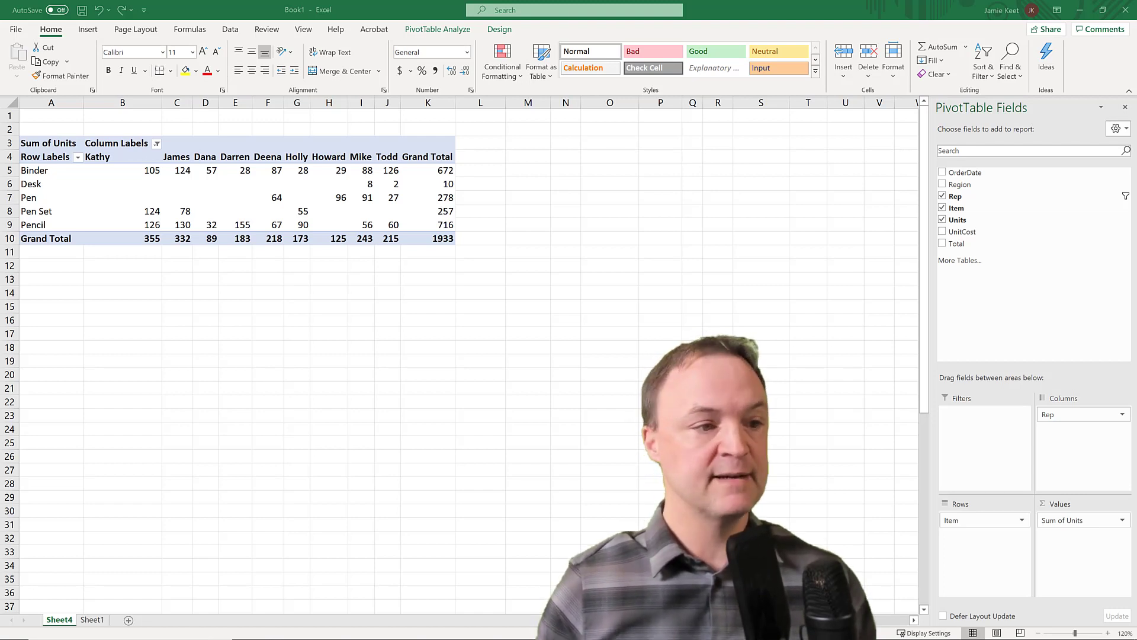
- Replace Units with Total as the PivotTable's summed value
click(944, 223)
click(942, 221)
click(942, 243)
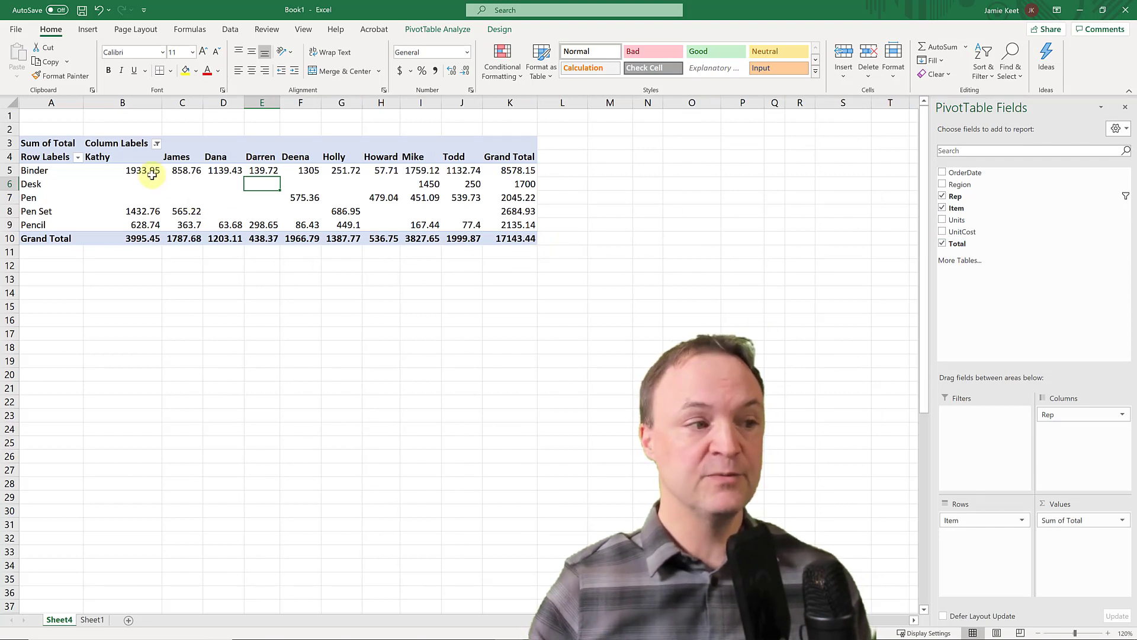
- Format value cells B5:K10 as Accounting currency, giving a $17,143.44 grand total
drag(144, 170, 506, 238)
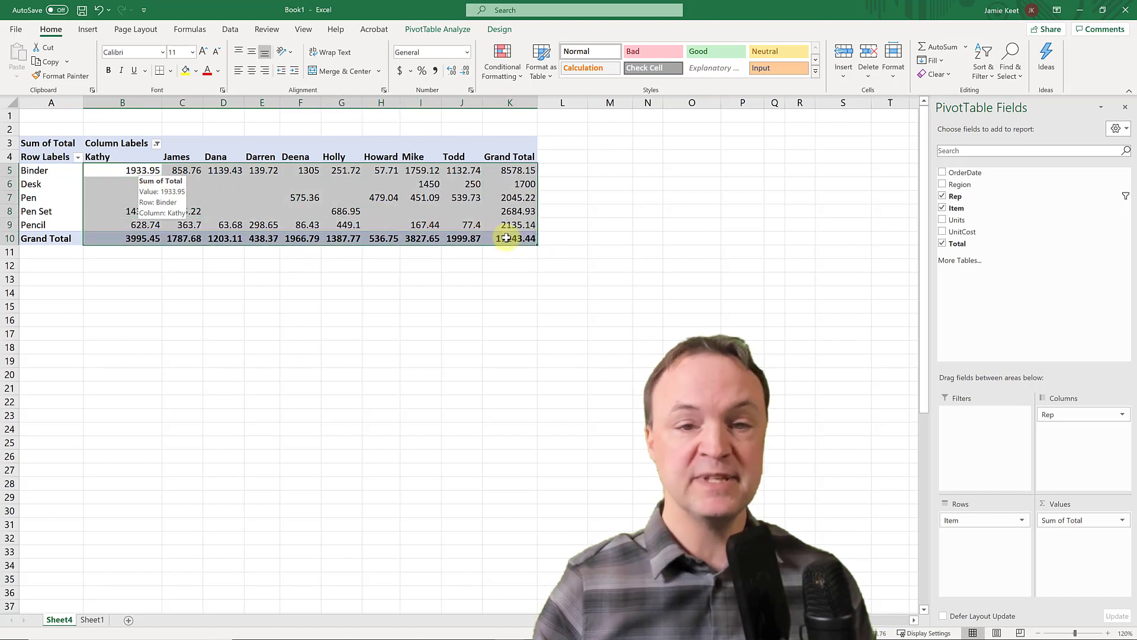
click(401, 74)
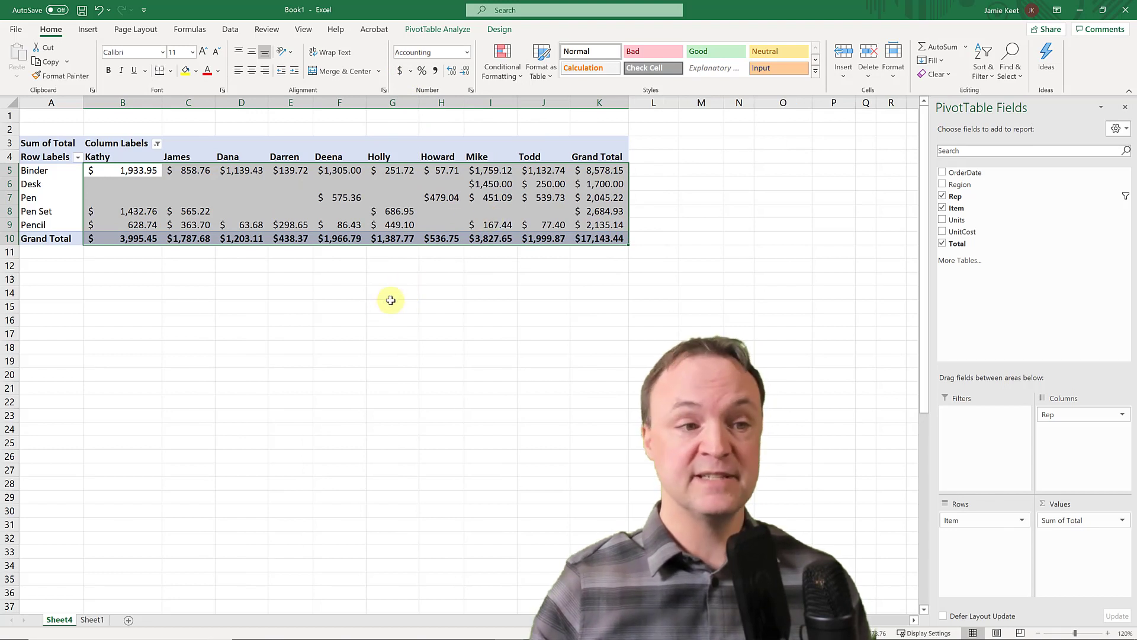
click(394, 213)
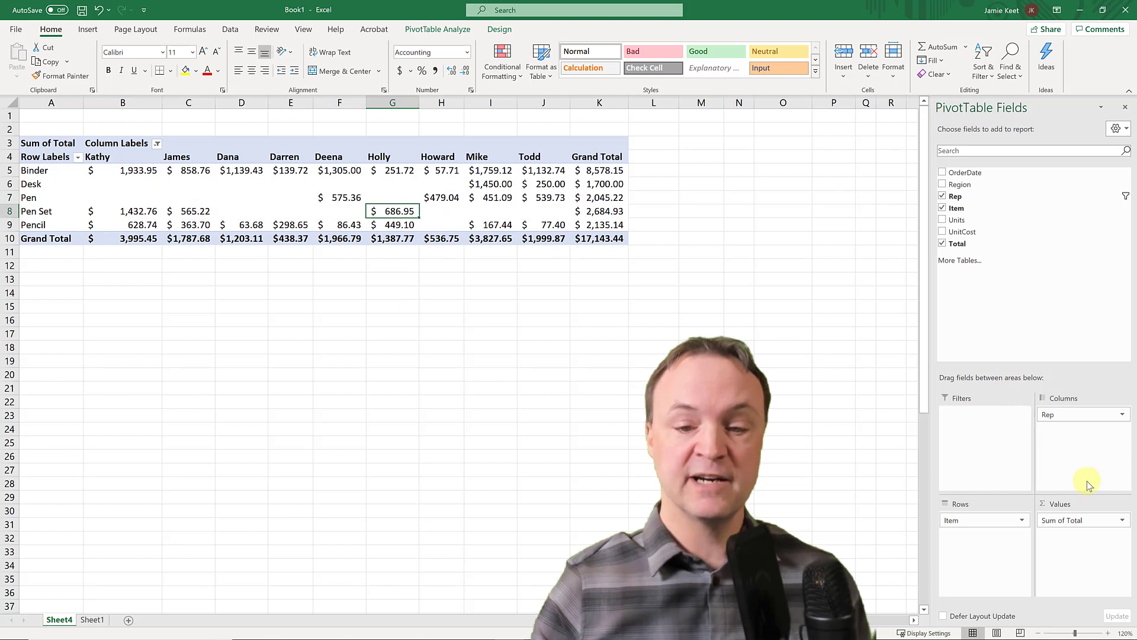
- Change the Total value field from Sum to Average, giving a $428.59 grand total
click(1122, 521)
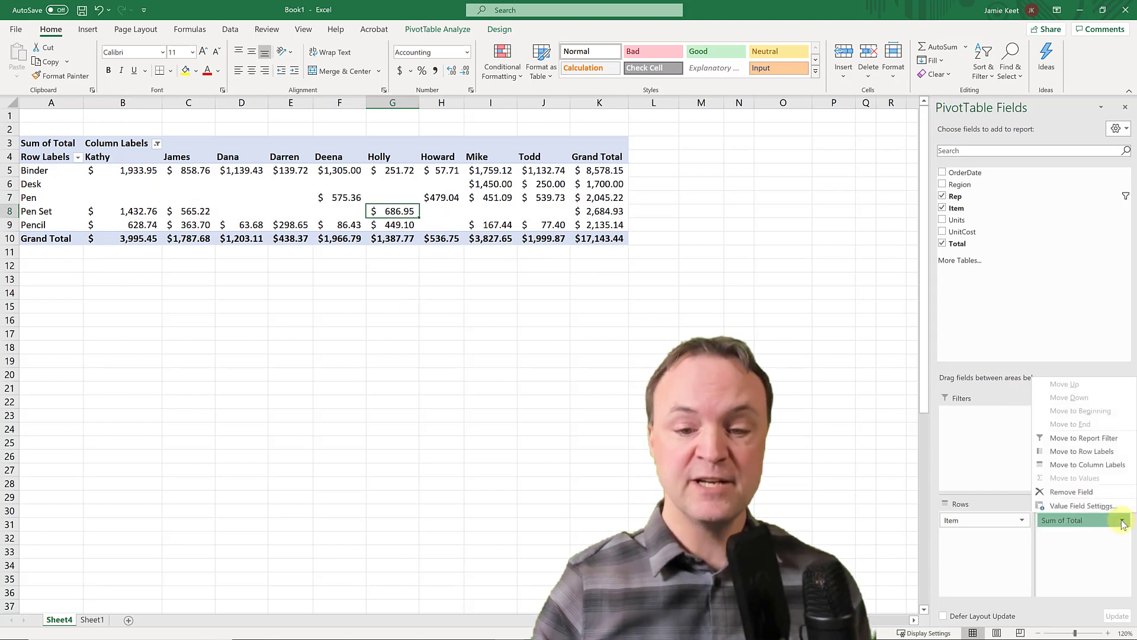
click(1090, 510)
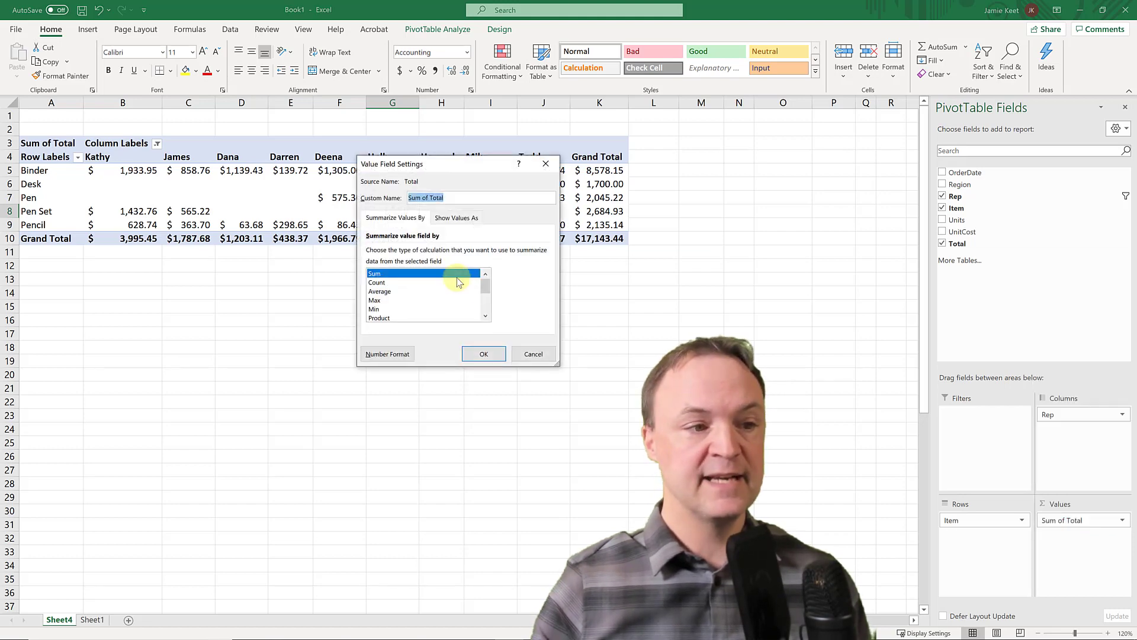
drag(384, 161, 308, 159)
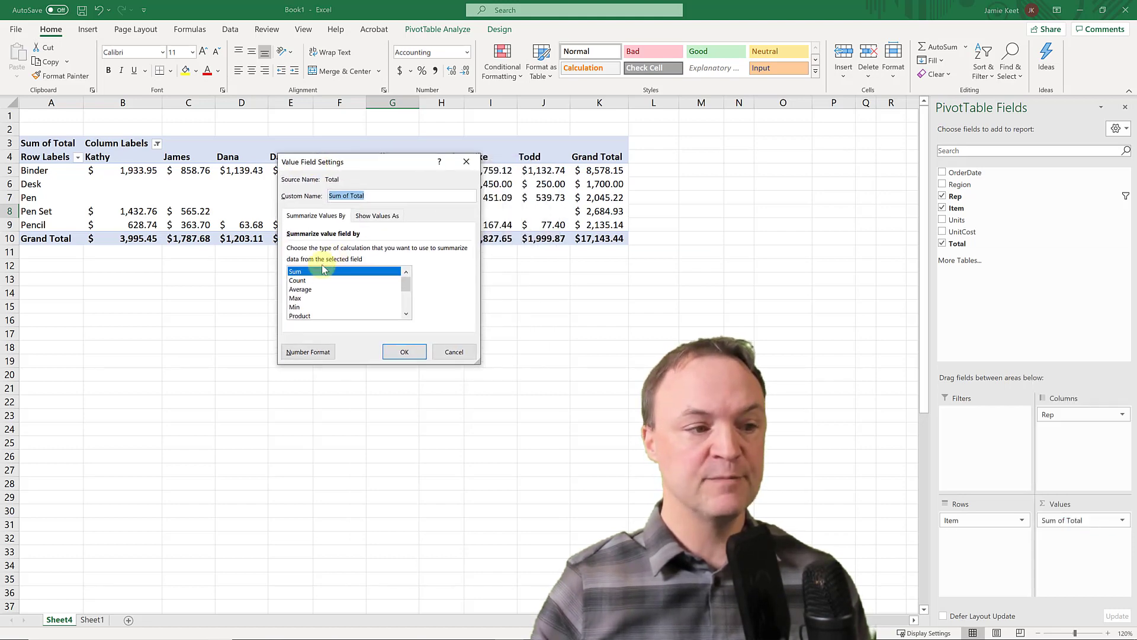
scroll(313, 290, down, 2)
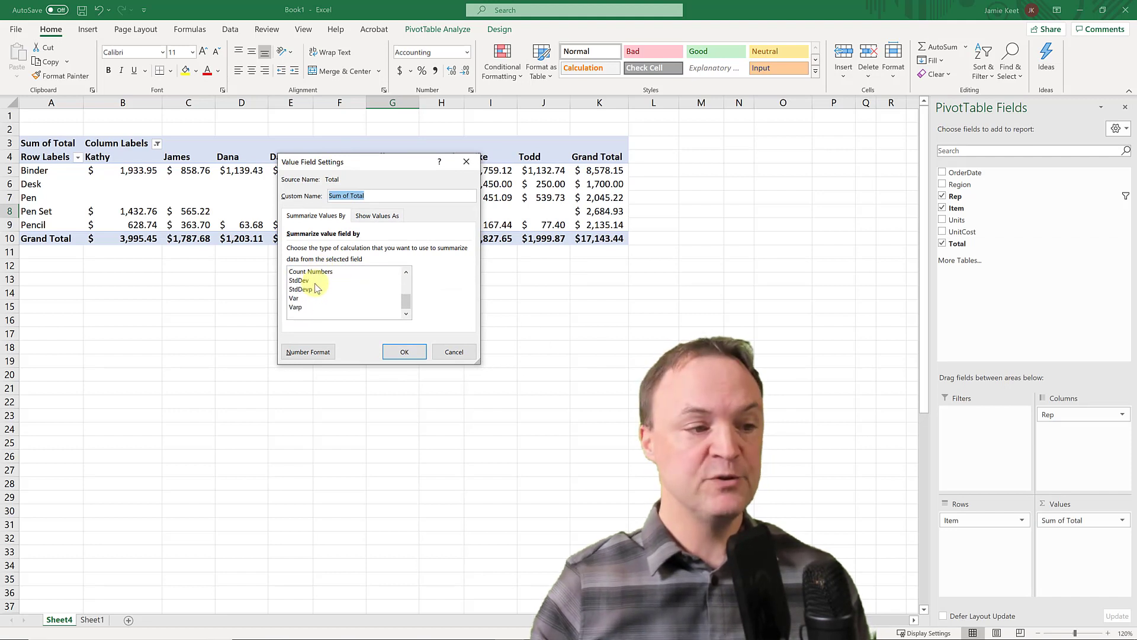
scroll(318, 295, up, 2)
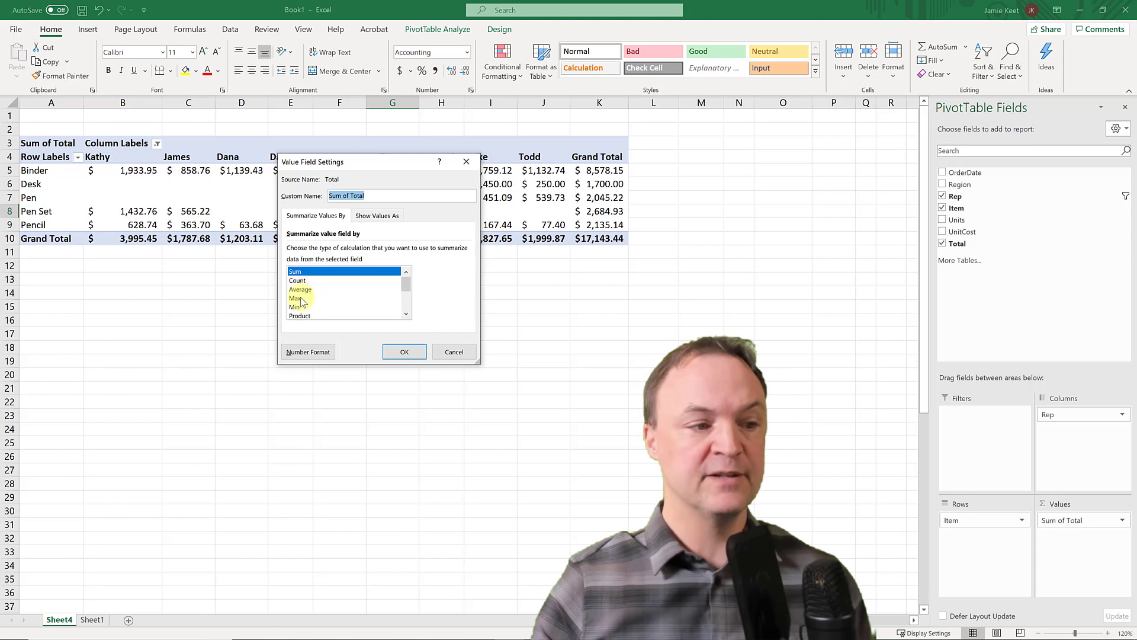
click(306, 290)
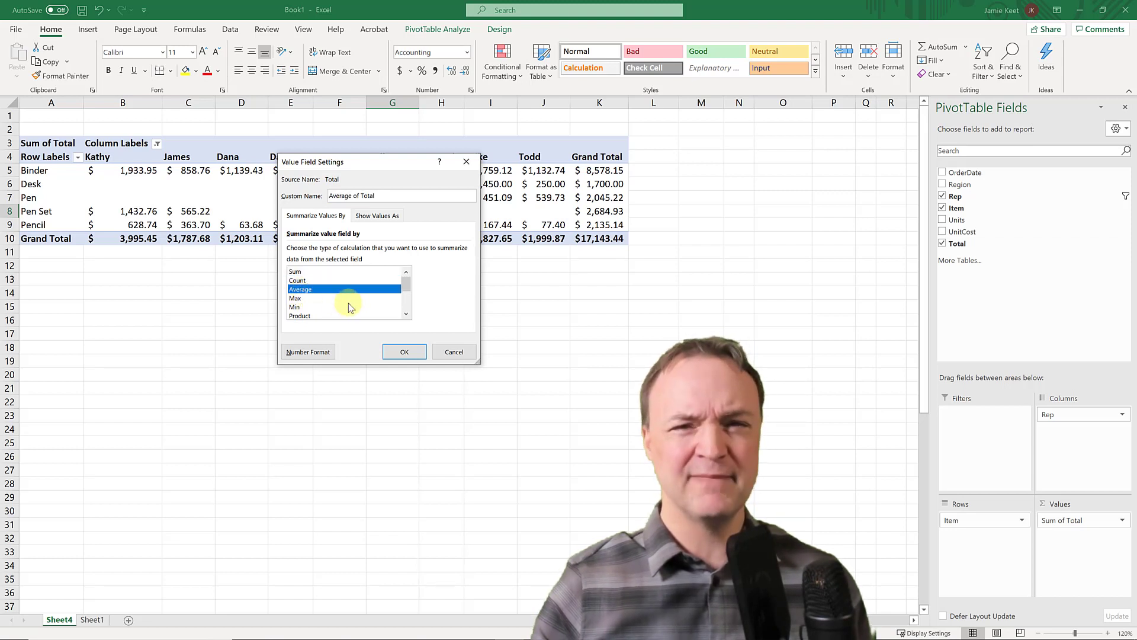
click(402, 351)
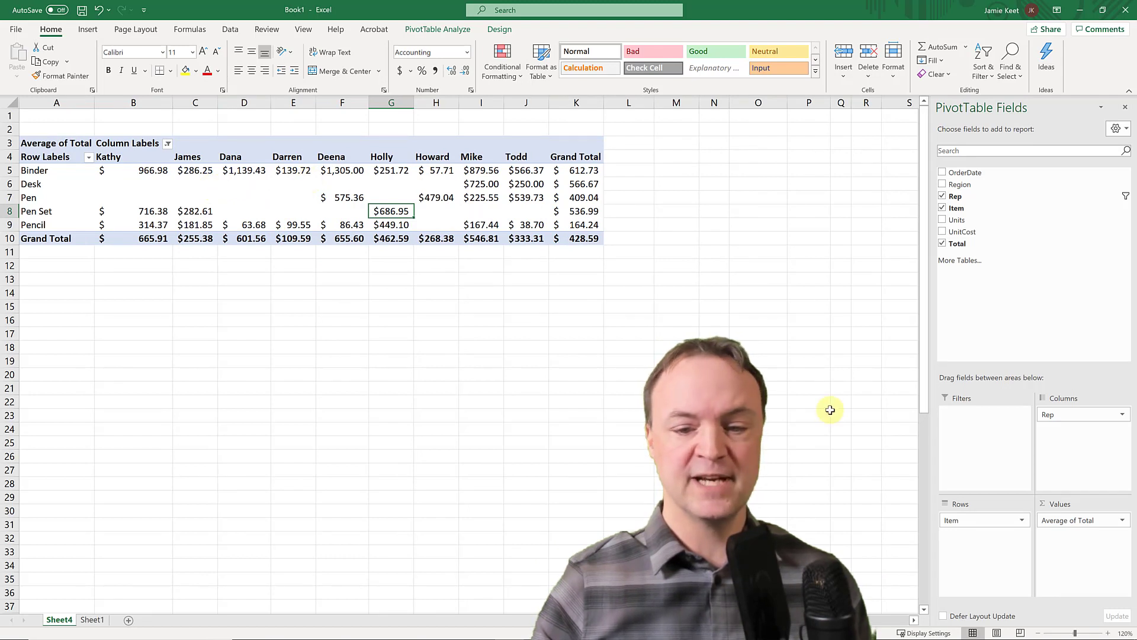
- Switch the Total value field summary from Average to Count
click(1122, 521)
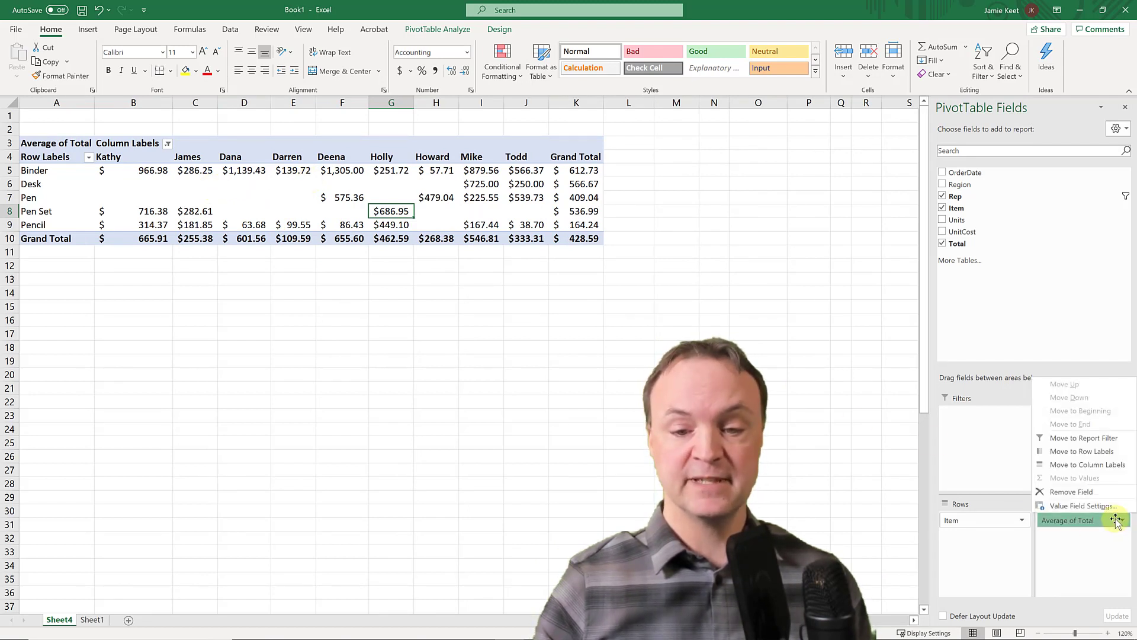
click(1082, 507)
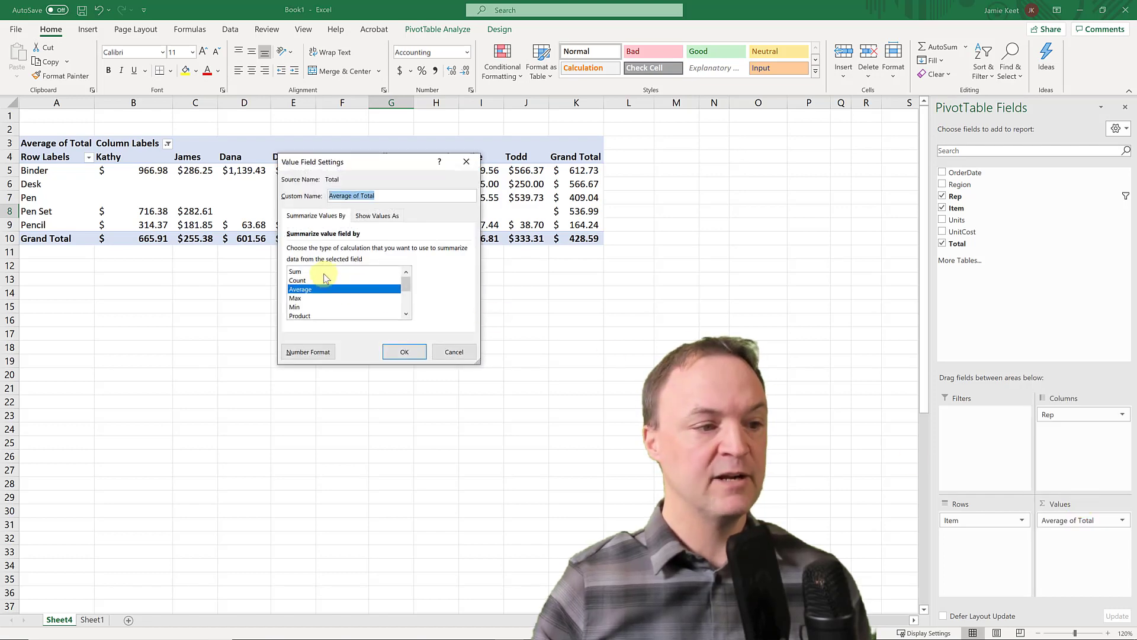
click(325, 280)
click(403, 351)
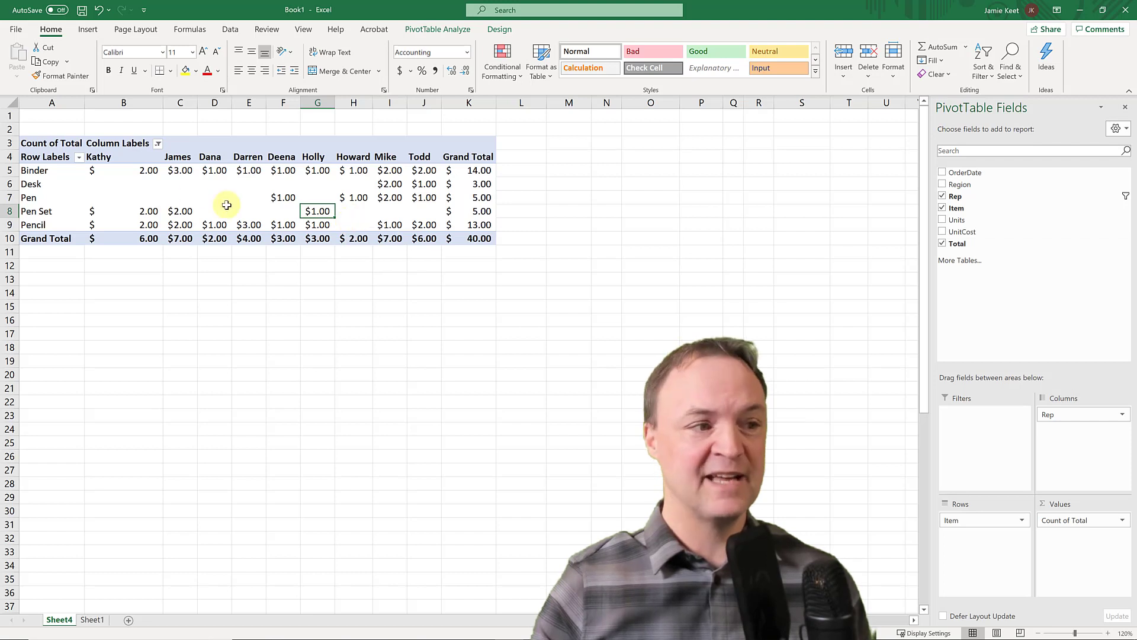
- Set cells B5:K10 to General number format so counts show plainly, grand total 40
click(156, 177)
drag(157, 177, 481, 238)
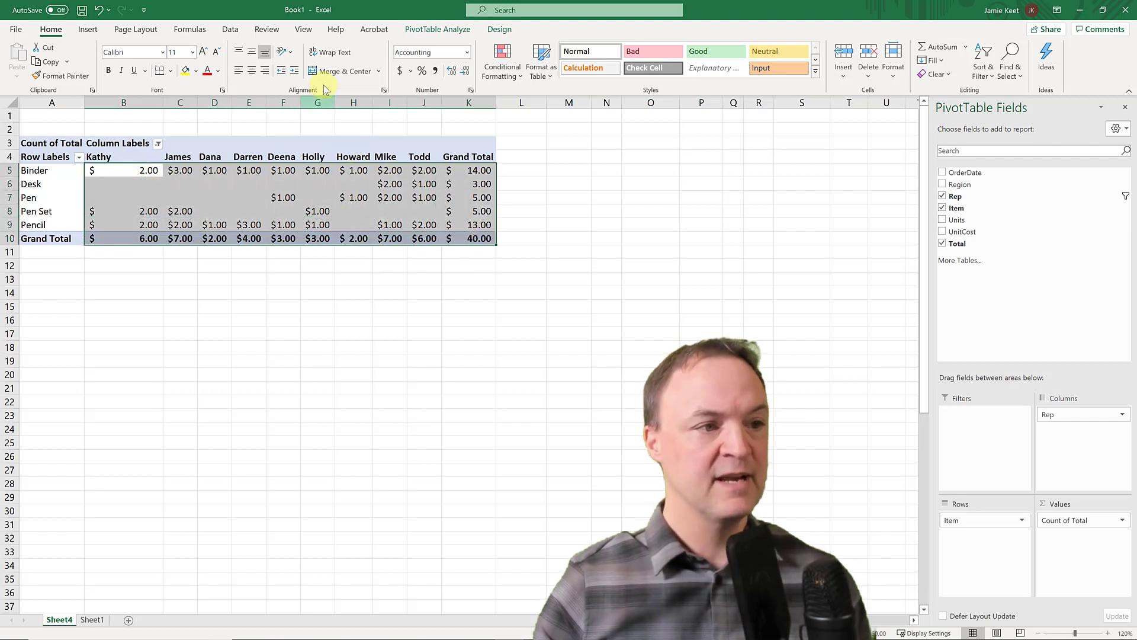
click(466, 53)
click(443, 70)
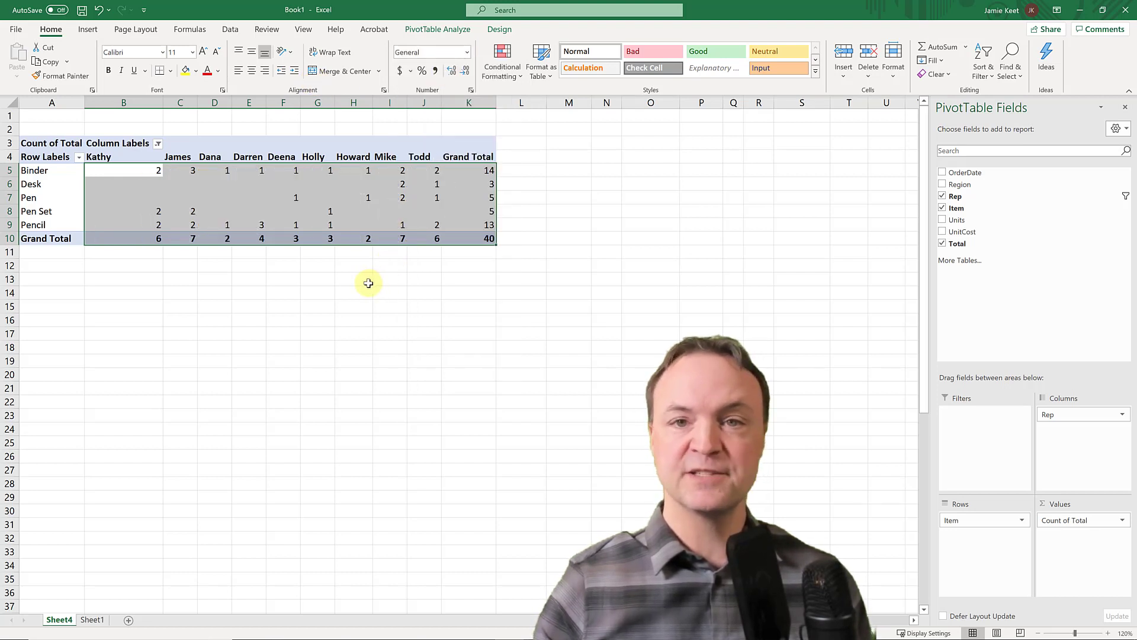
click(360, 279)
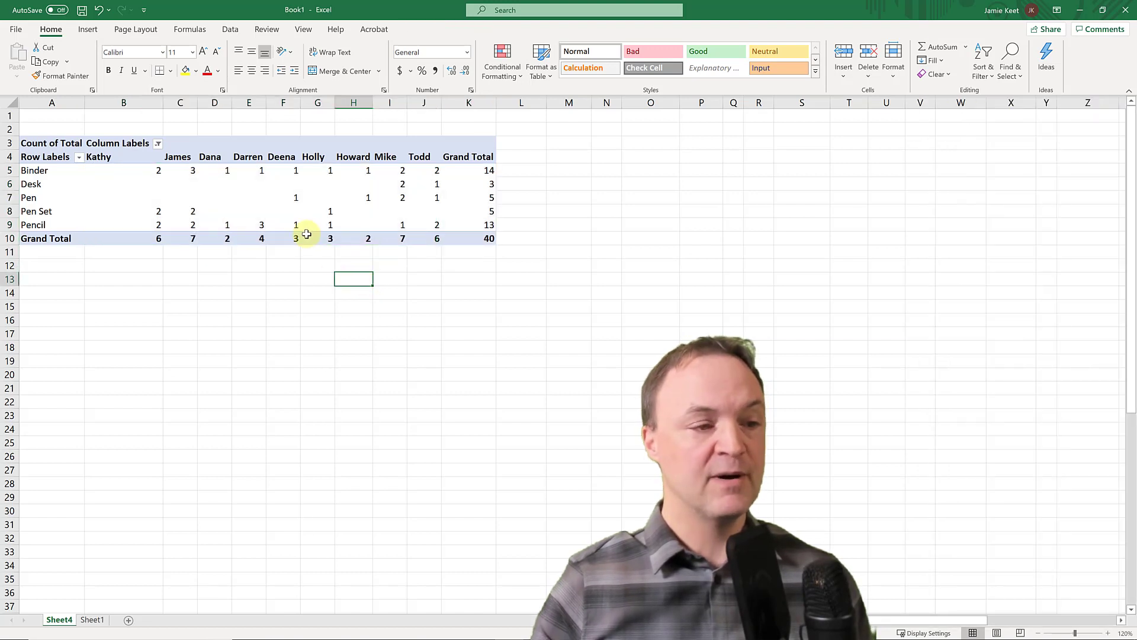
- Rebuild the pivot with Rep in Rows and Sum of Total in Values, then select B4:B13
click(300, 226)
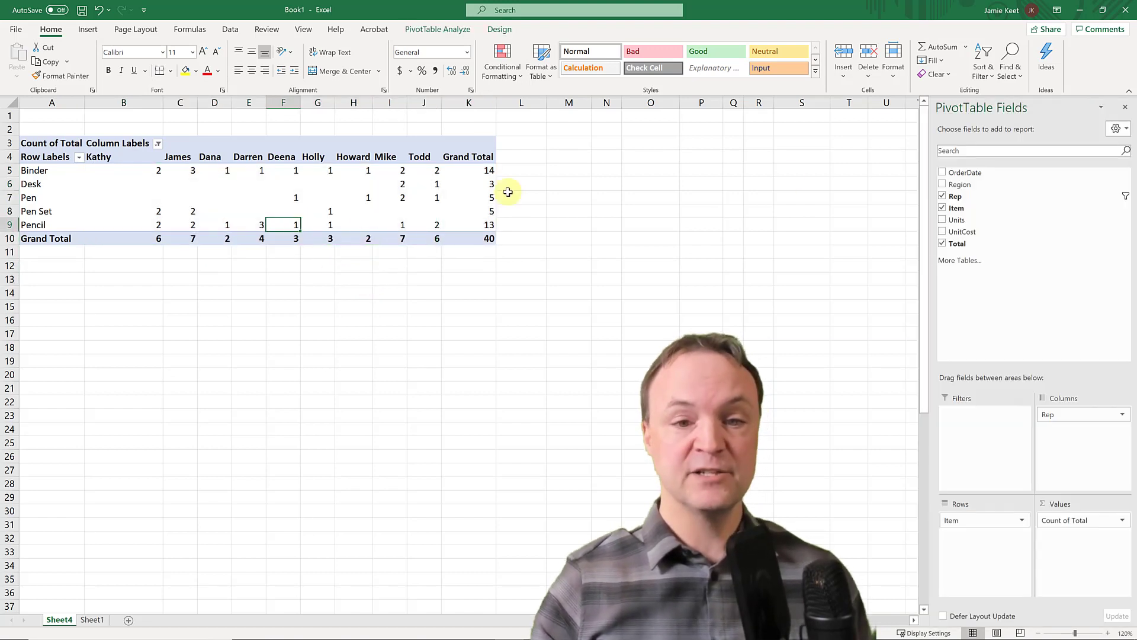
click(943, 244)
click(942, 208)
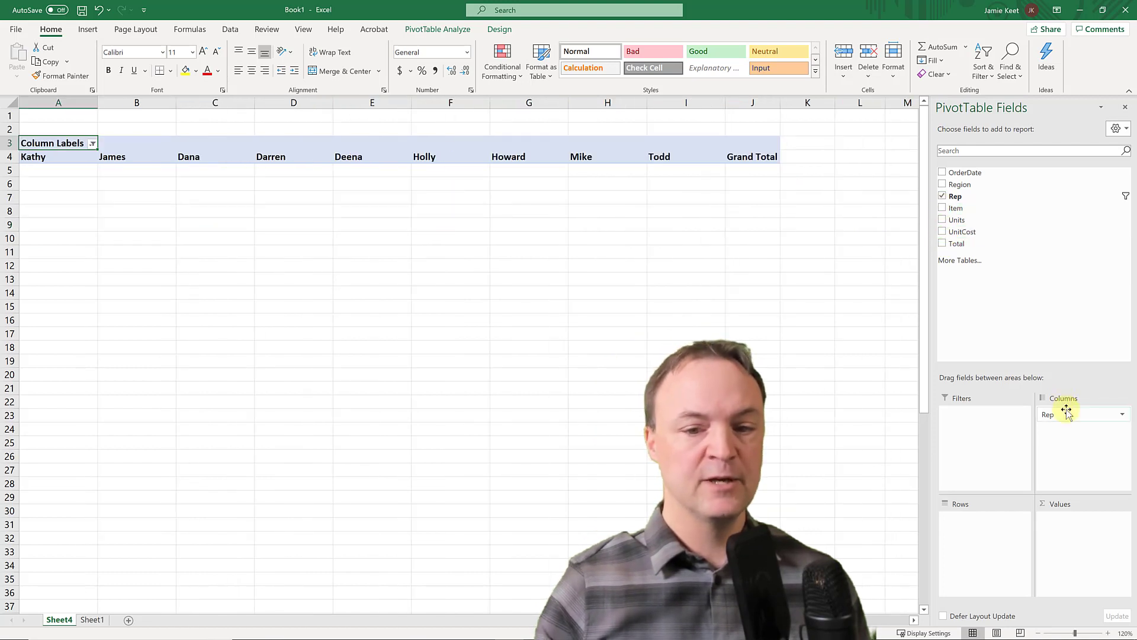
drag(1066, 413, 975, 533)
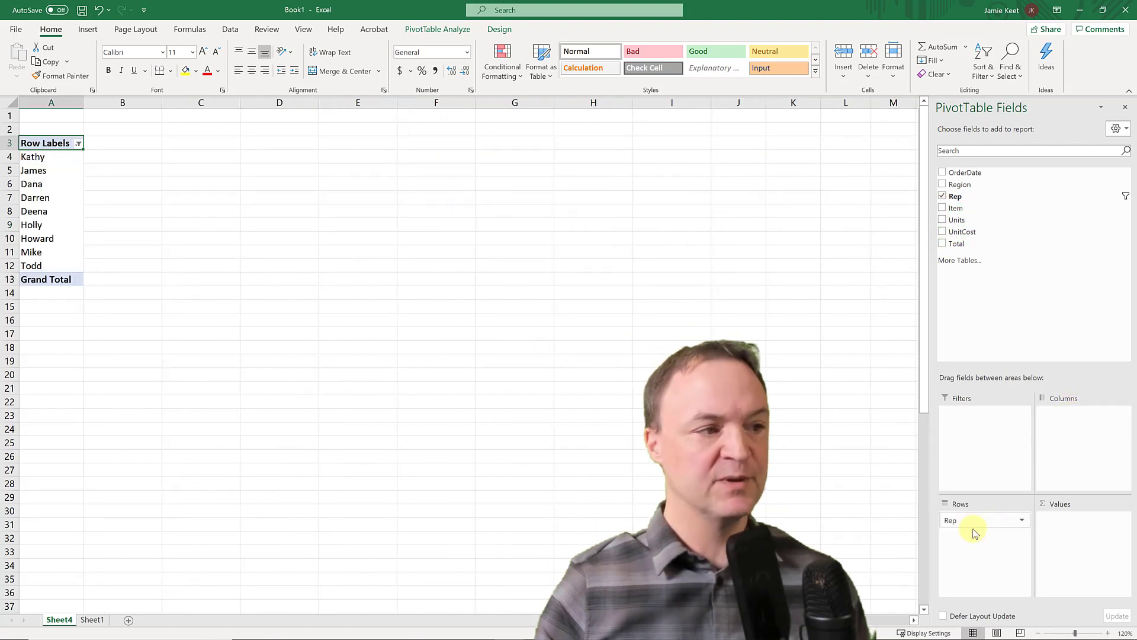
click(942, 244)
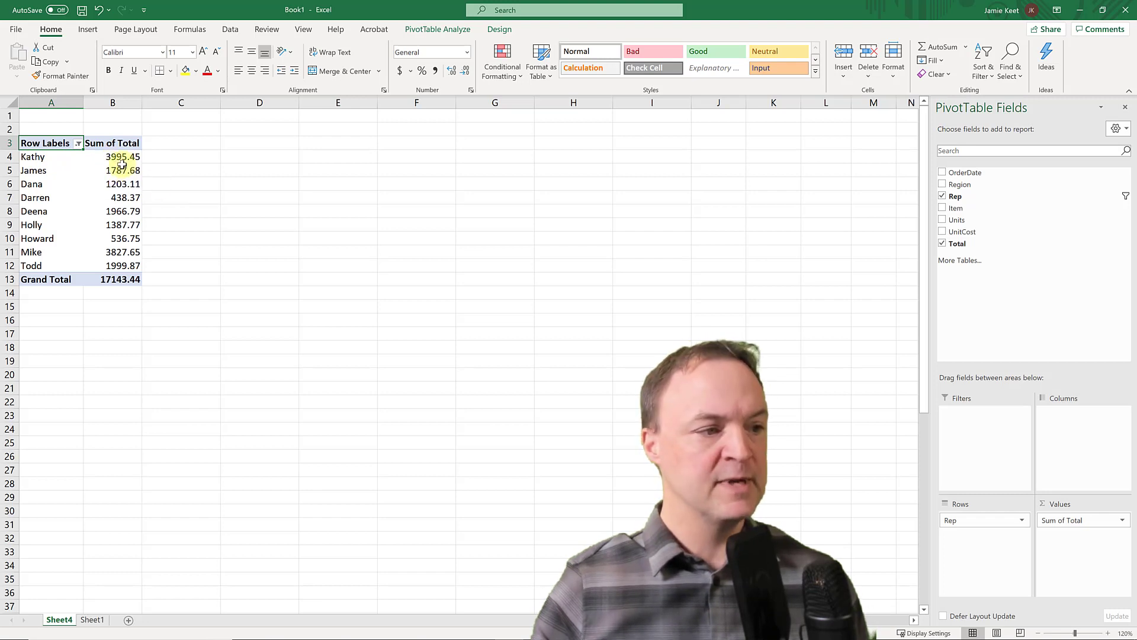
drag(118, 156, 120, 280)
- Show the Sum of Total values as % of Column Total, so the Grand Total reads 100.00%
click(196, 212)
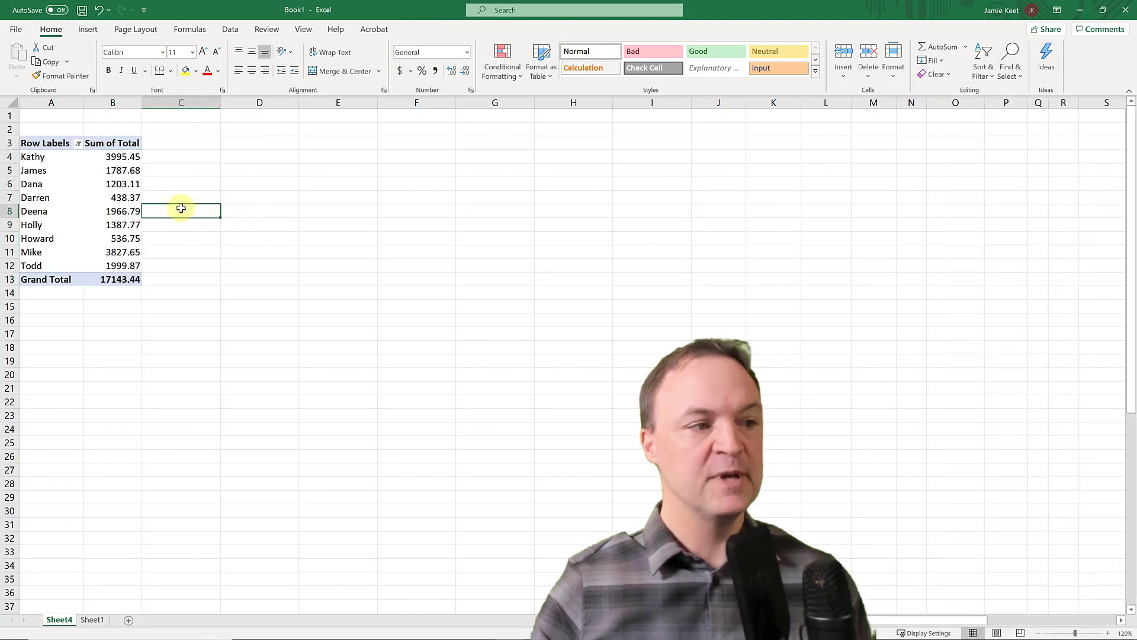
click(113, 156)
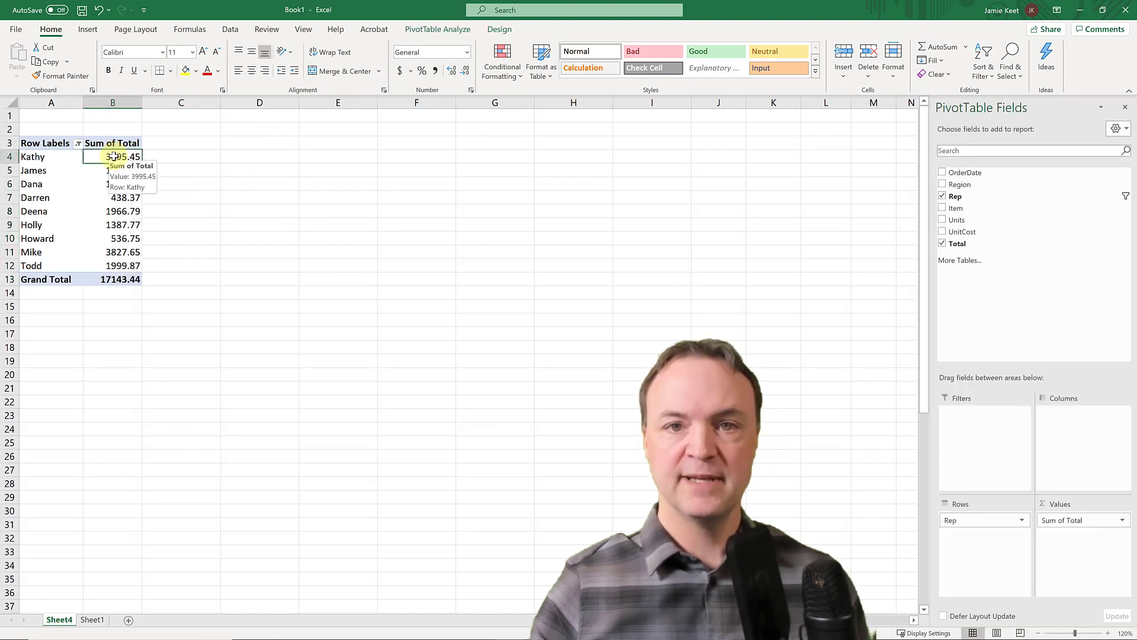
right_click(113, 157)
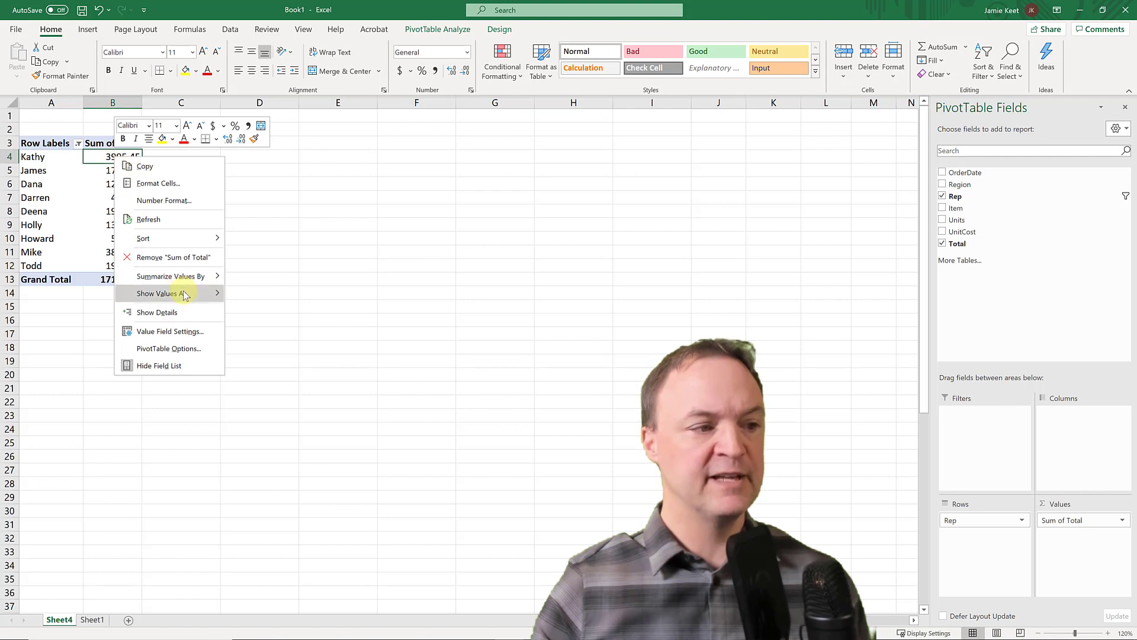
mouse_move(185, 294)
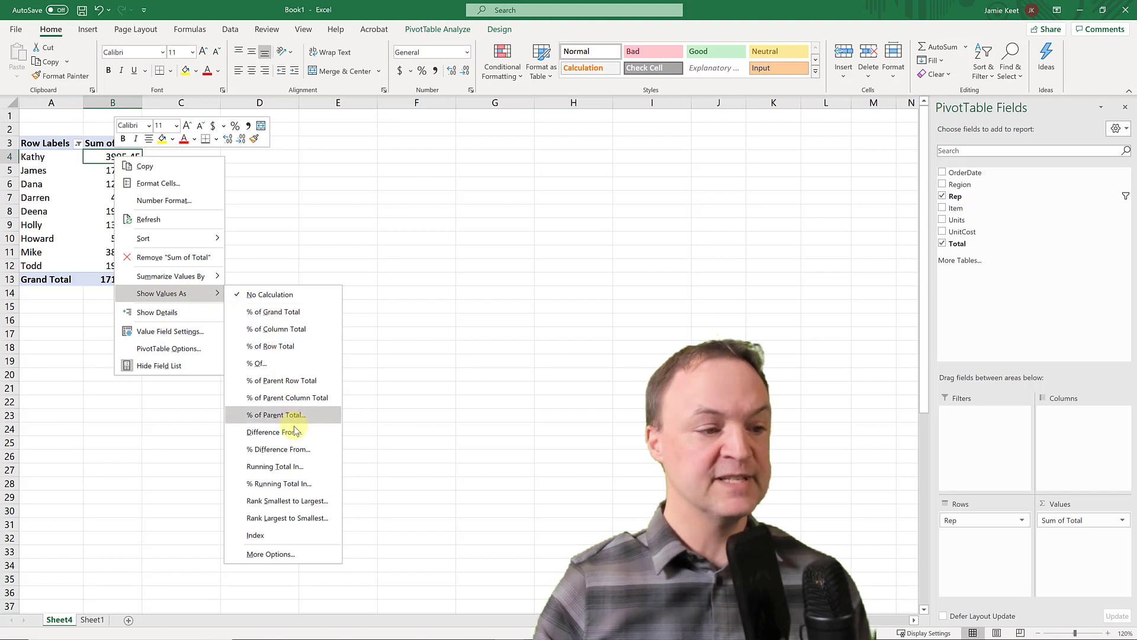
click(281, 329)
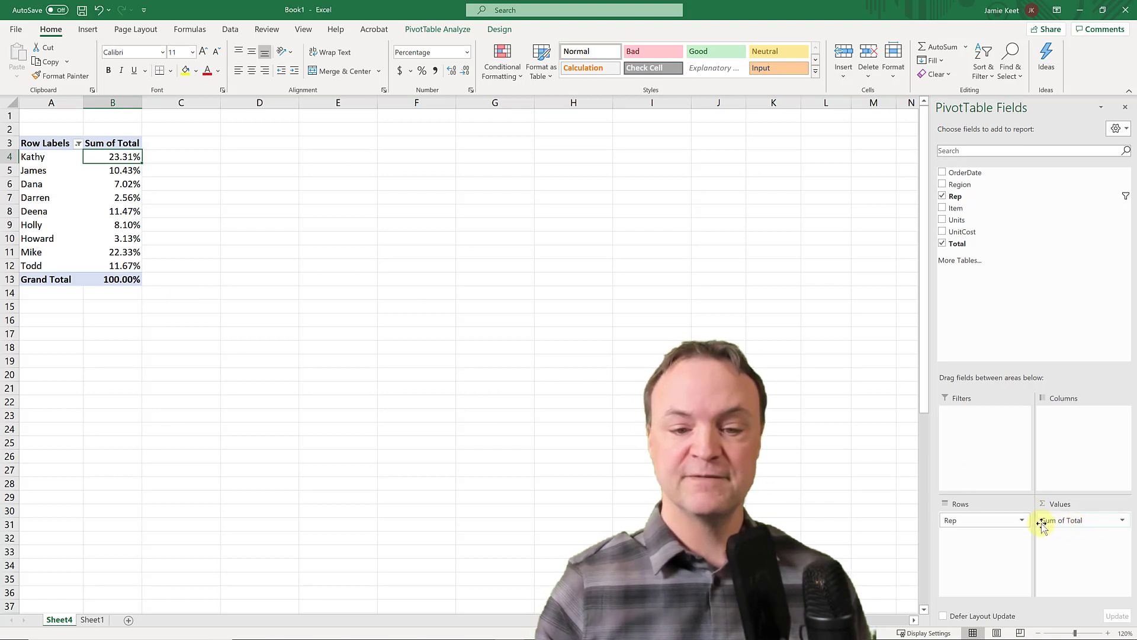
- Open the Rep row field's options to return to dollar totals with a $17,143.44 grand total
click(1021, 520)
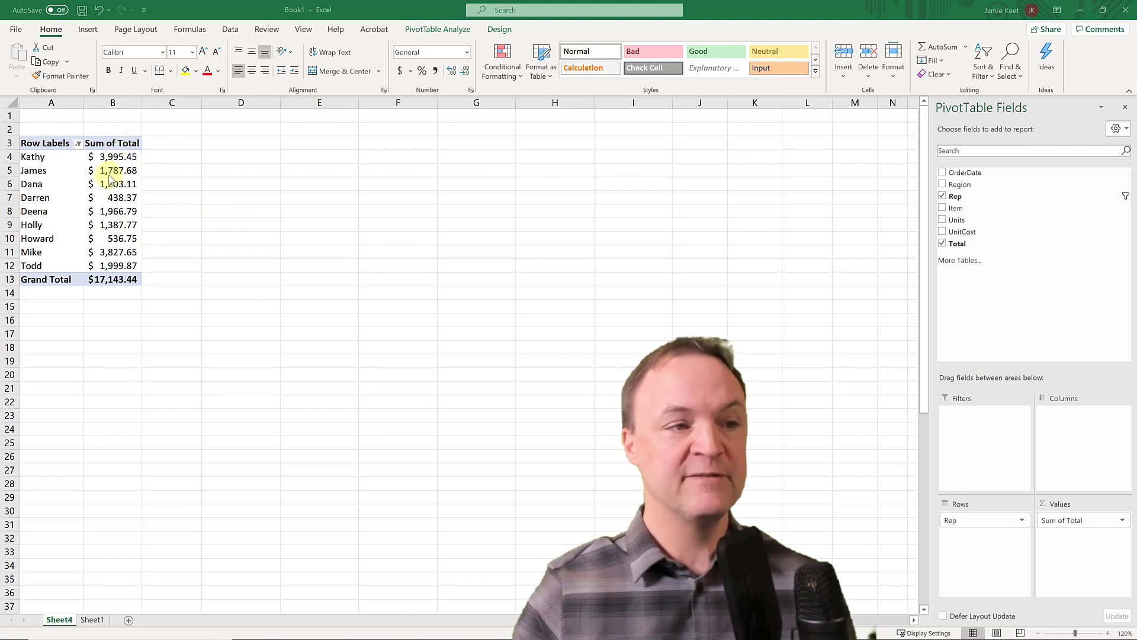
- Start a PivotChart, preview the column and pie types, and switch to the Bar chart types
click(87, 33)
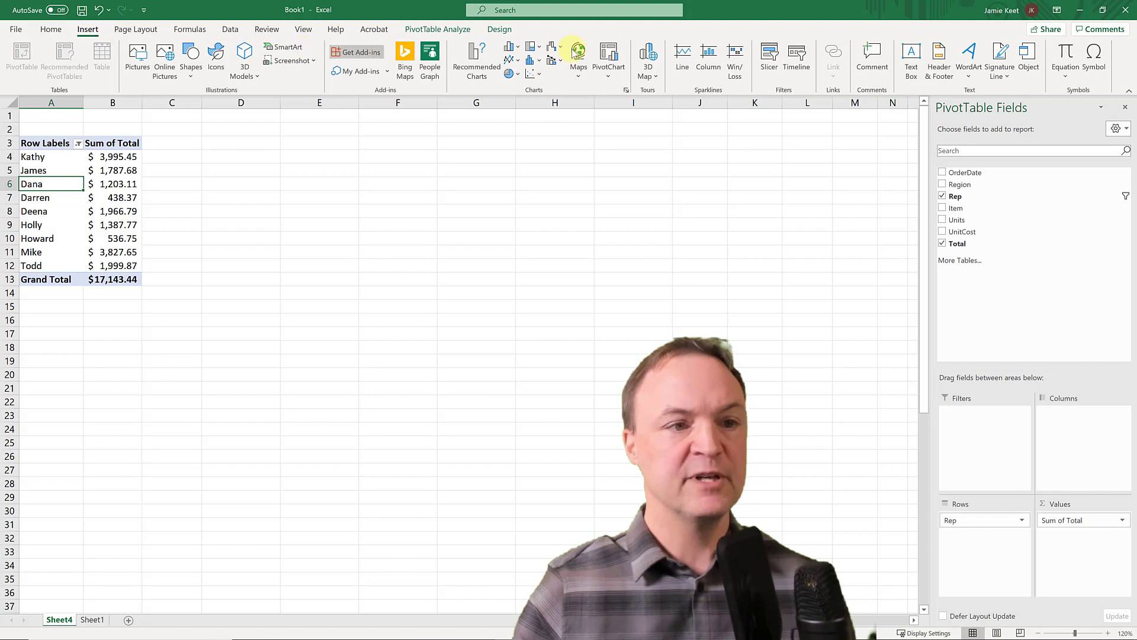
click(613, 56)
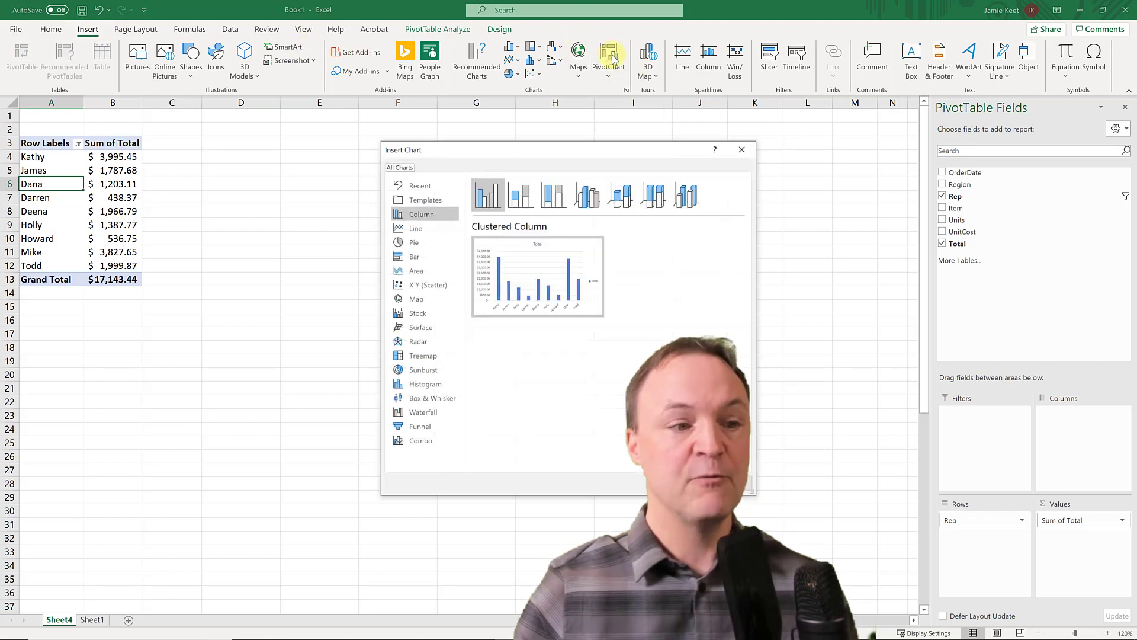
drag(524, 151, 326, 120)
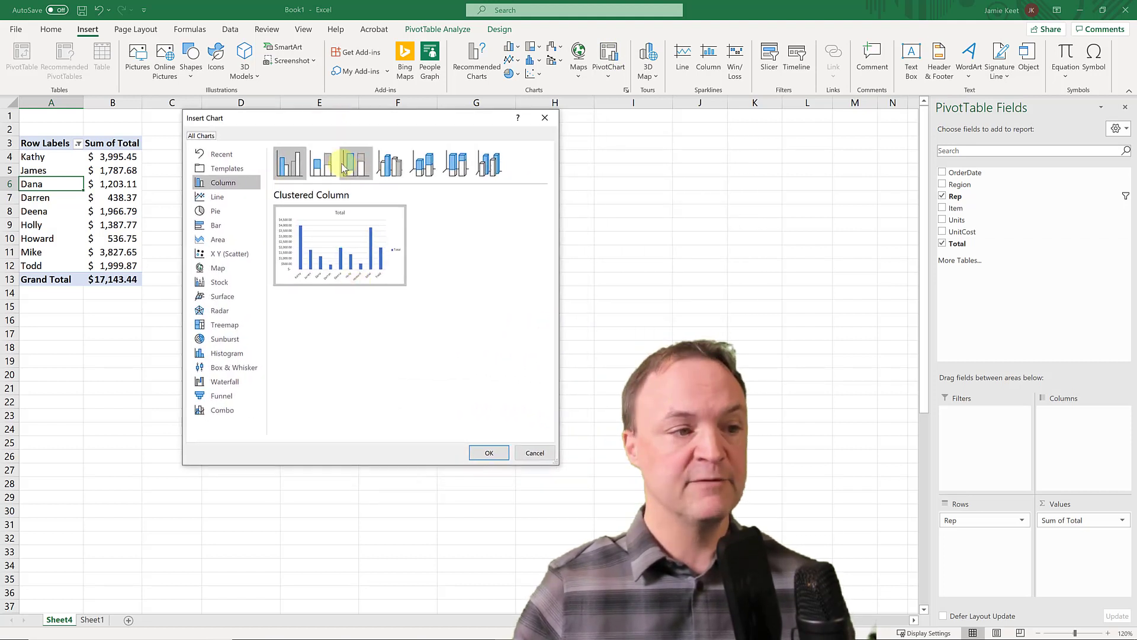
click(328, 165)
click(366, 169)
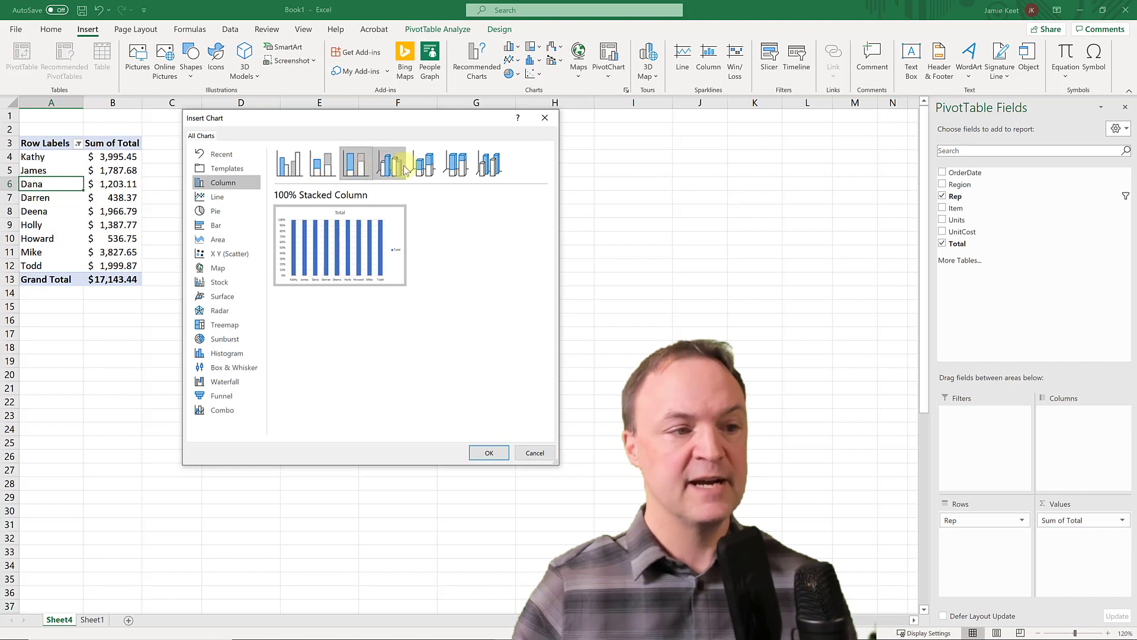
click(422, 167)
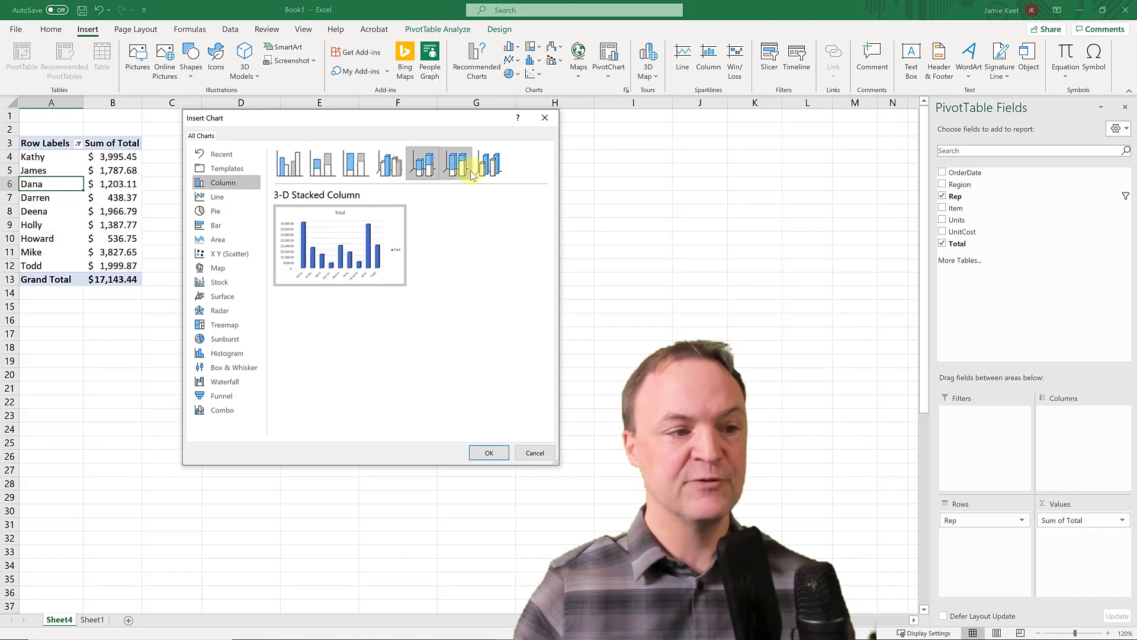
click(483, 172)
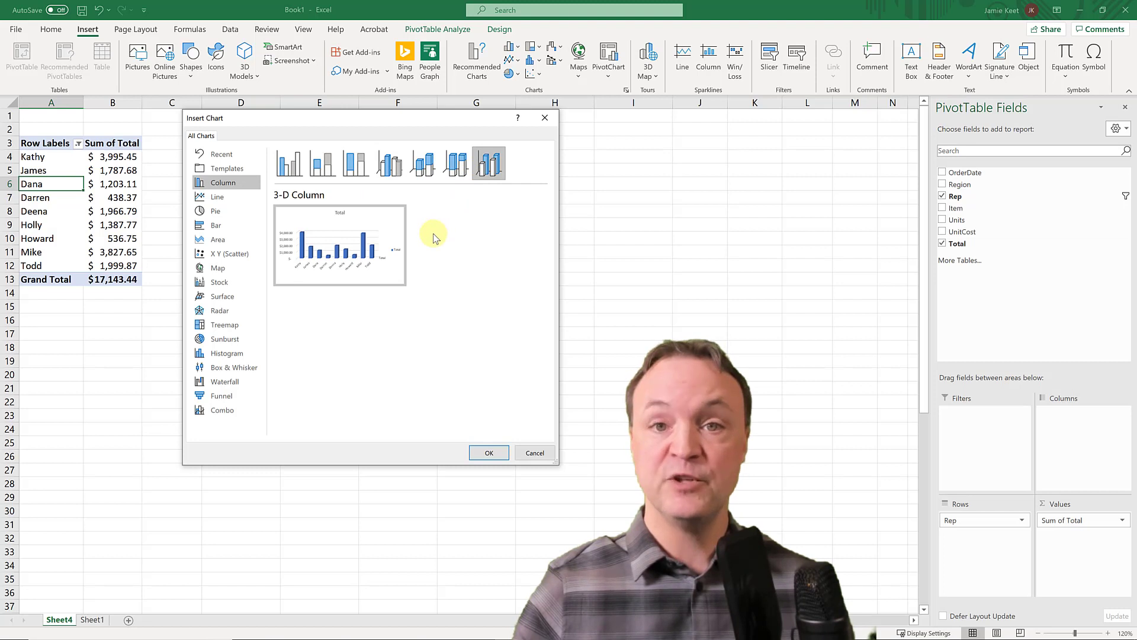
mouse_move(212, 235)
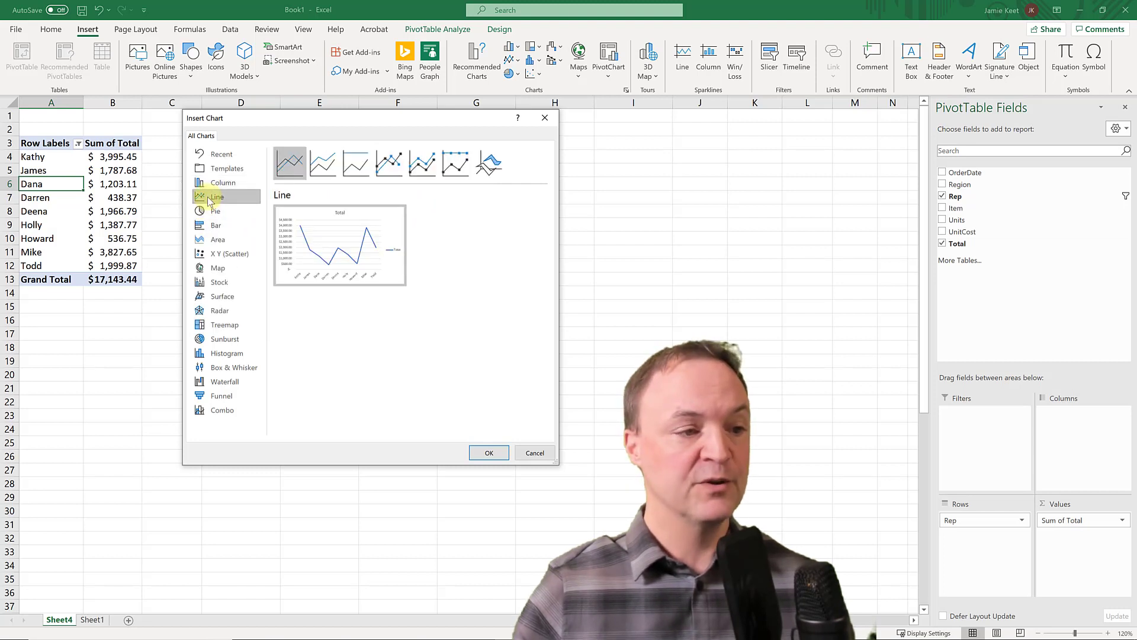
click(211, 213)
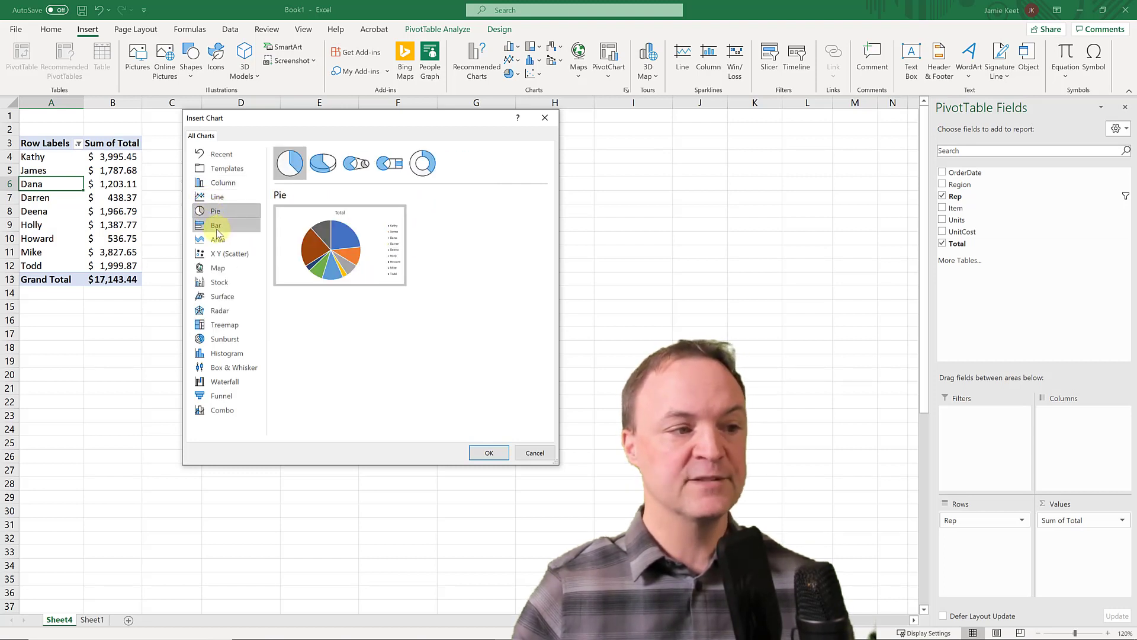
click(217, 229)
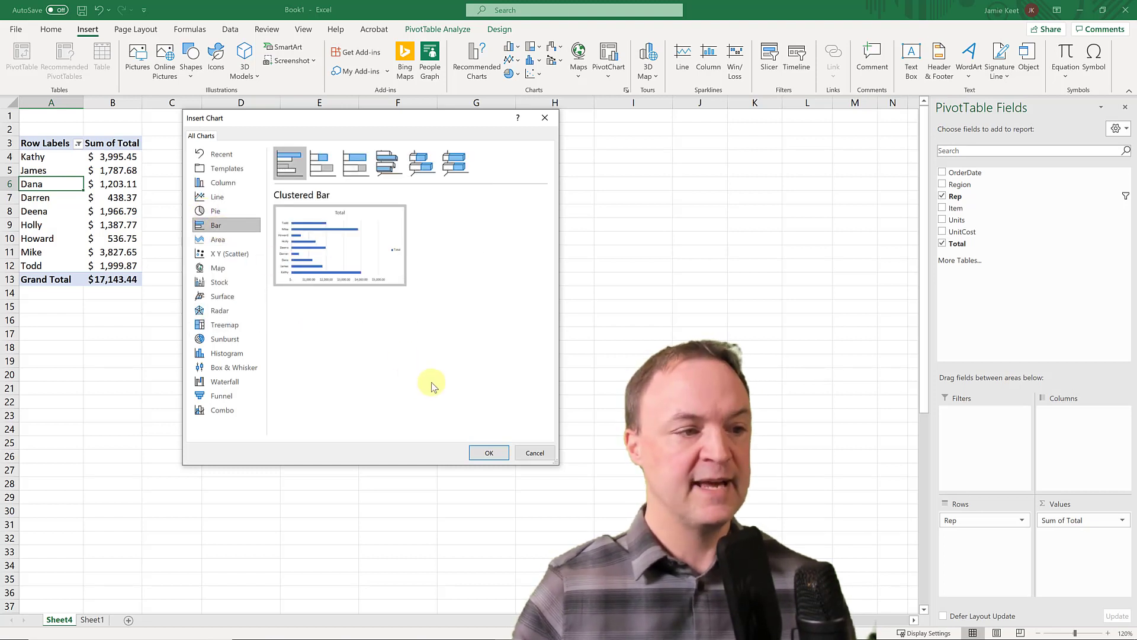
- Insert the clustered bar PivotChart next to the pivot, briefly adding then removing Units
click(491, 452)
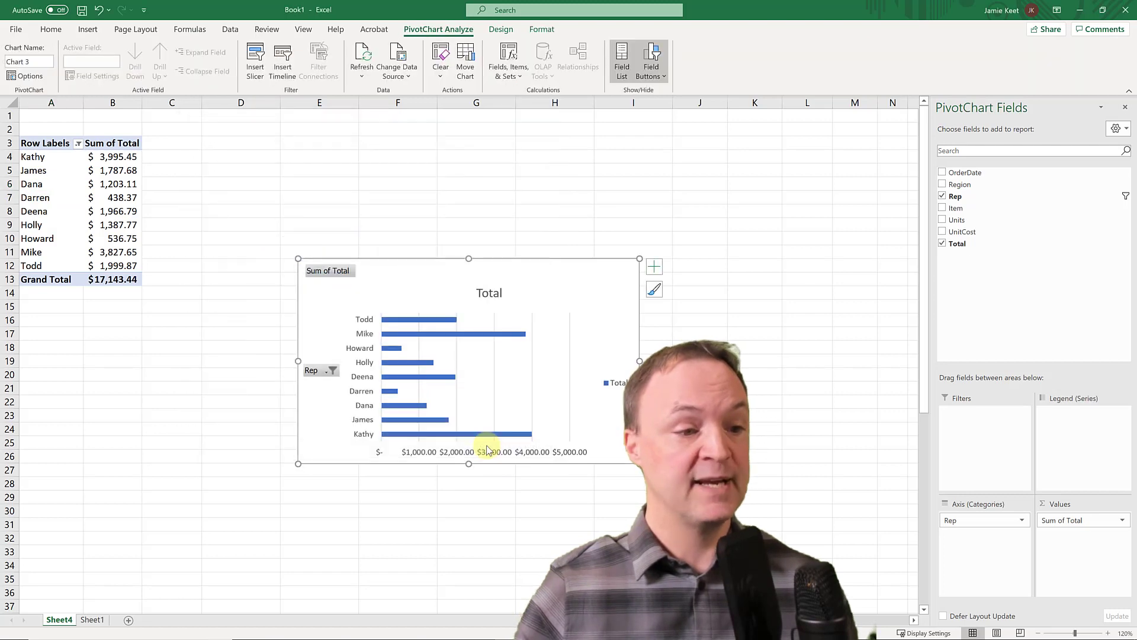
drag(425, 279, 304, 162)
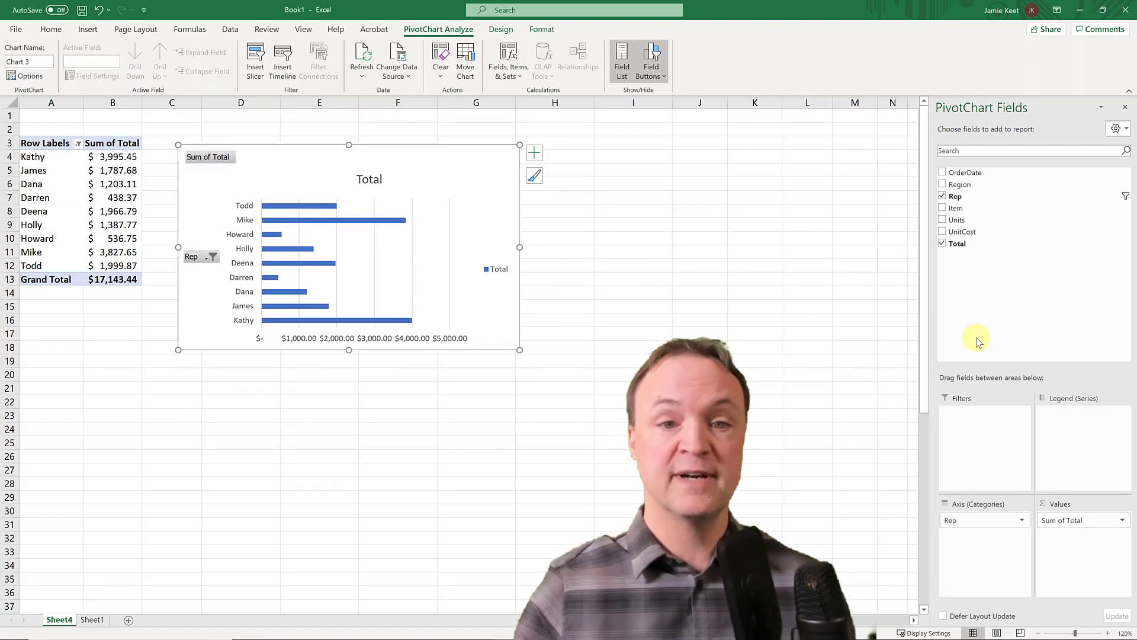
click(942, 221)
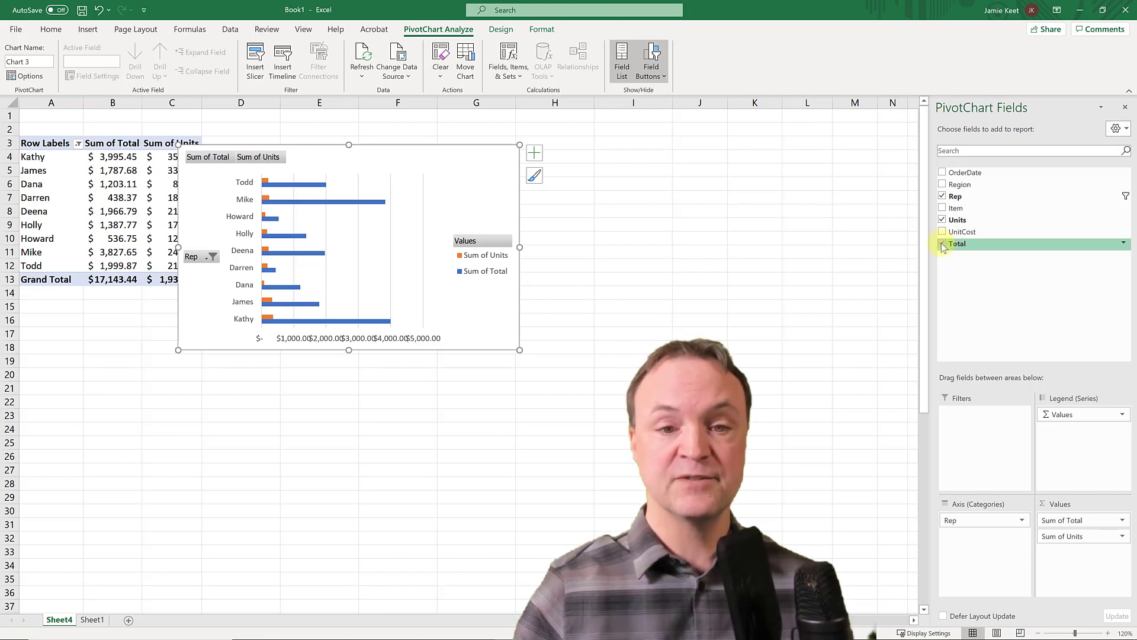
click(943, 221)
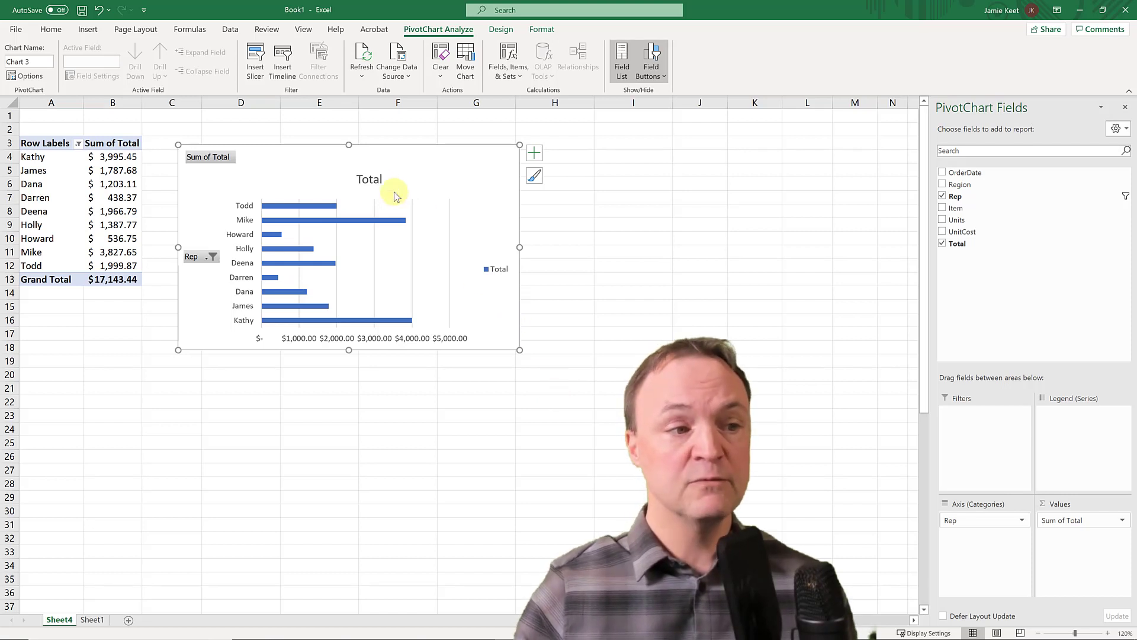
- Open Format Chart Area for the PivotChart and view its Effects and Size & Properties settings
click(372, 180)
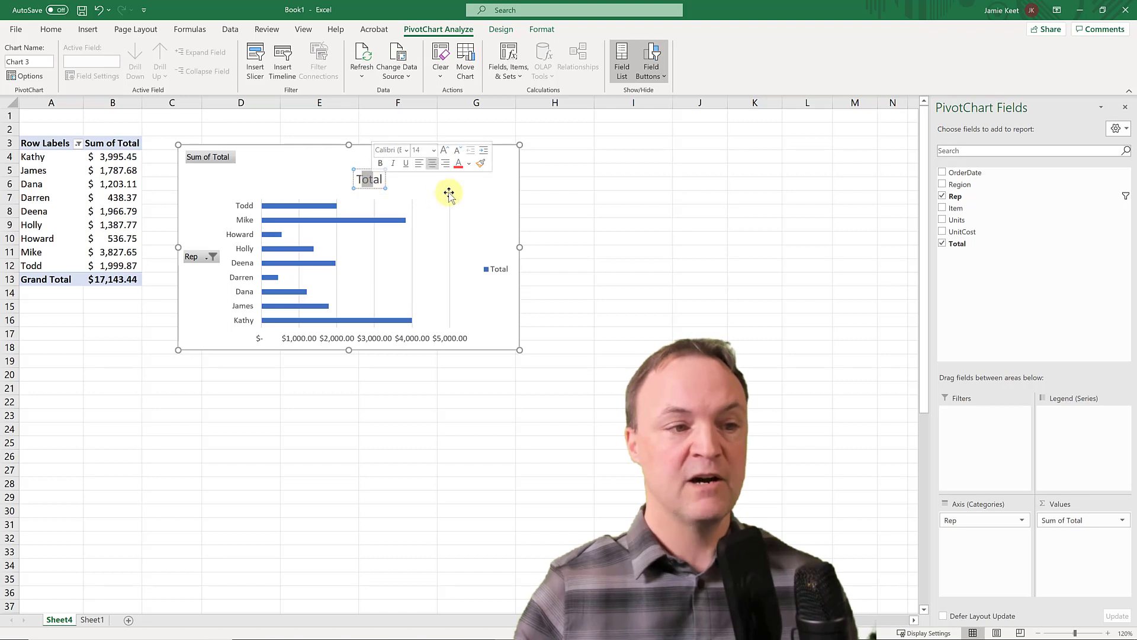
click(483, 192)
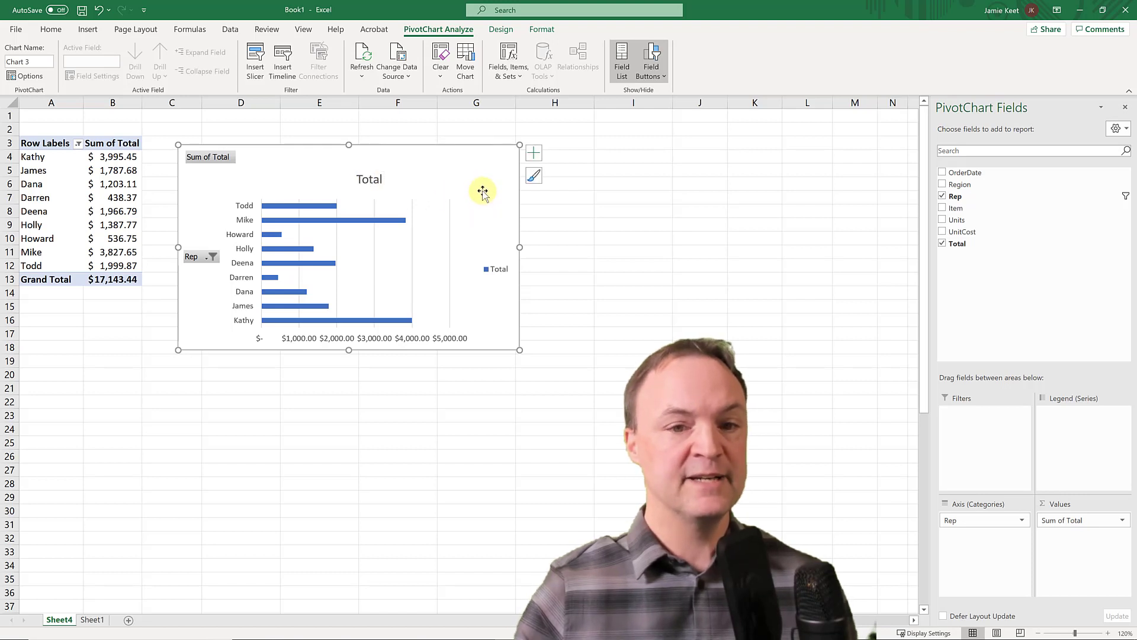
right_click(442, 167)
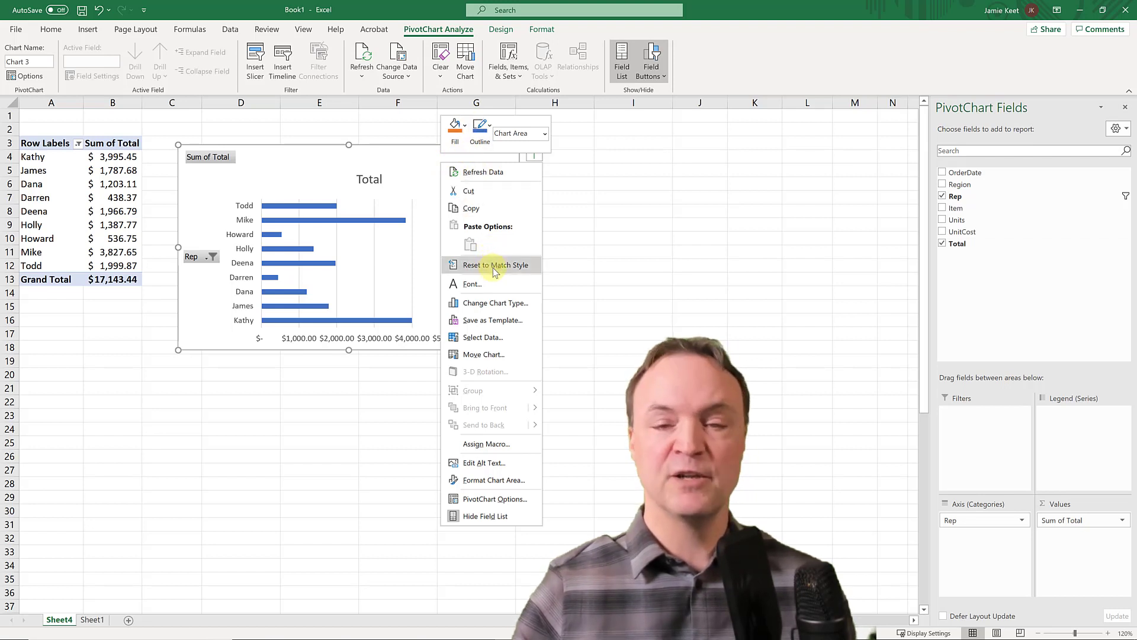
click(486, 481)
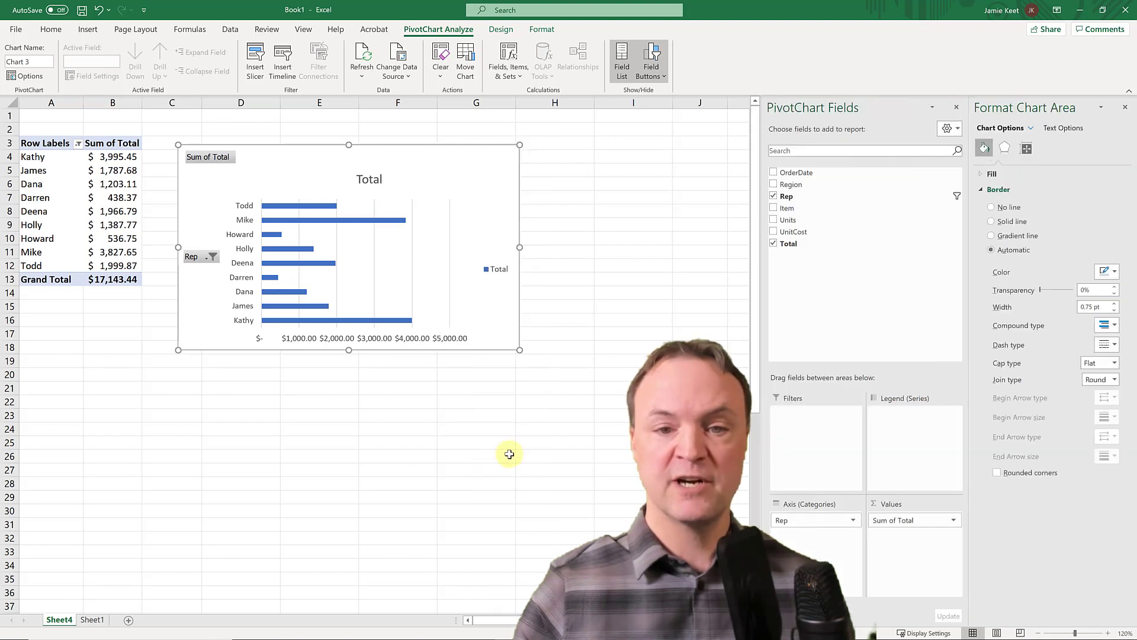
click(1011, 152)
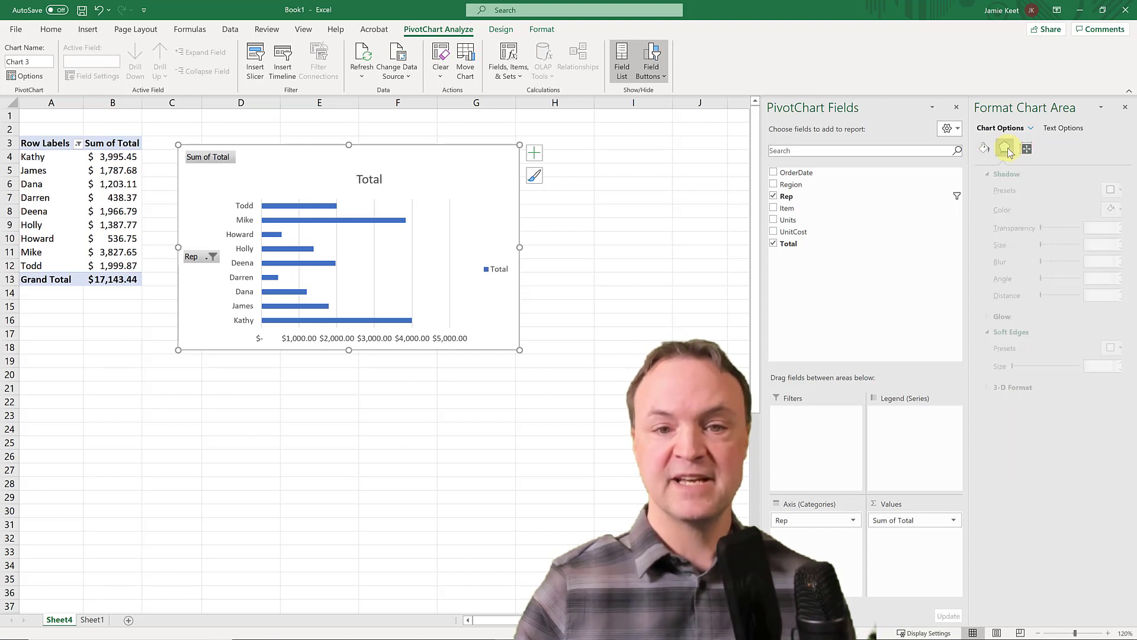
click(1029, 149)
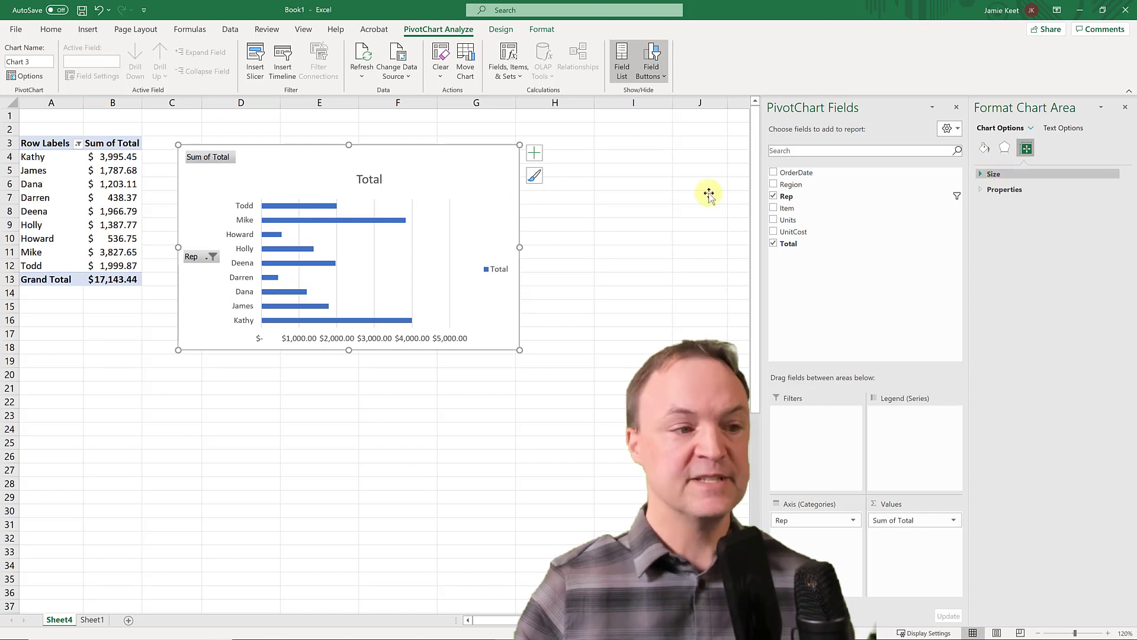
- Select the bar series and reduce its Gap Width from 182% to 42%
click(368, 223)
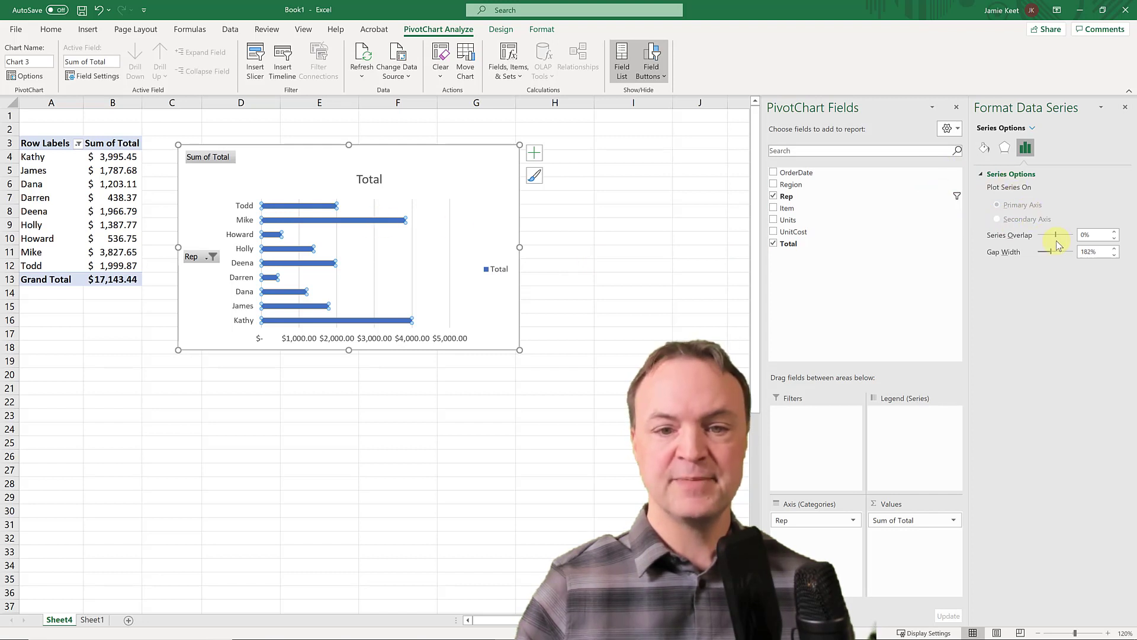
drag(1048, 254, 1041, 255)
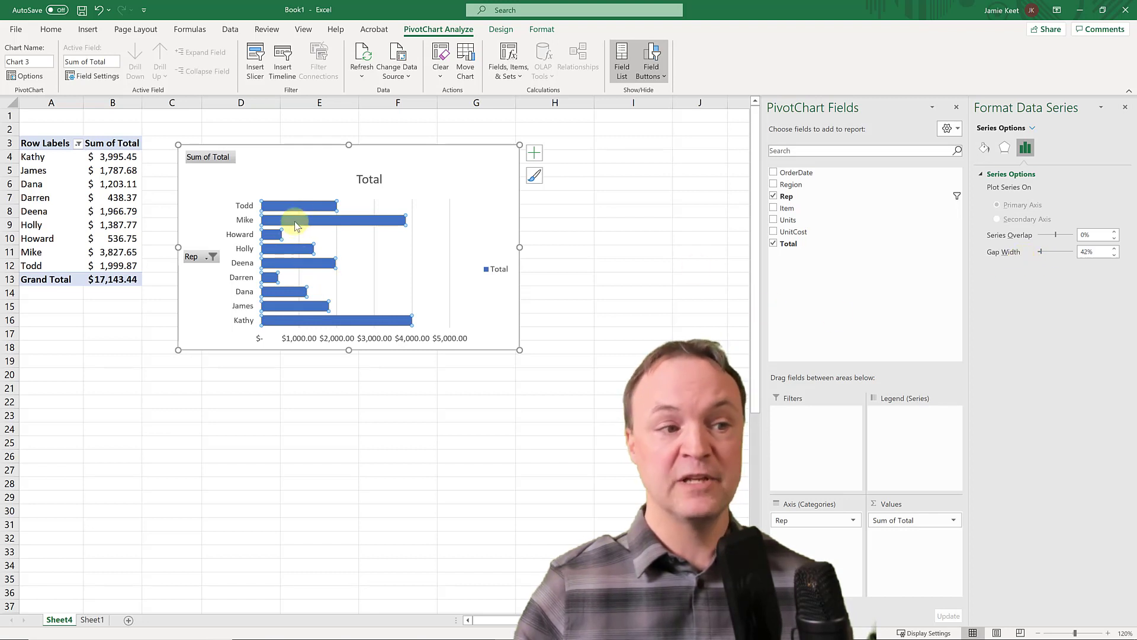
mouse_move(294, 221)
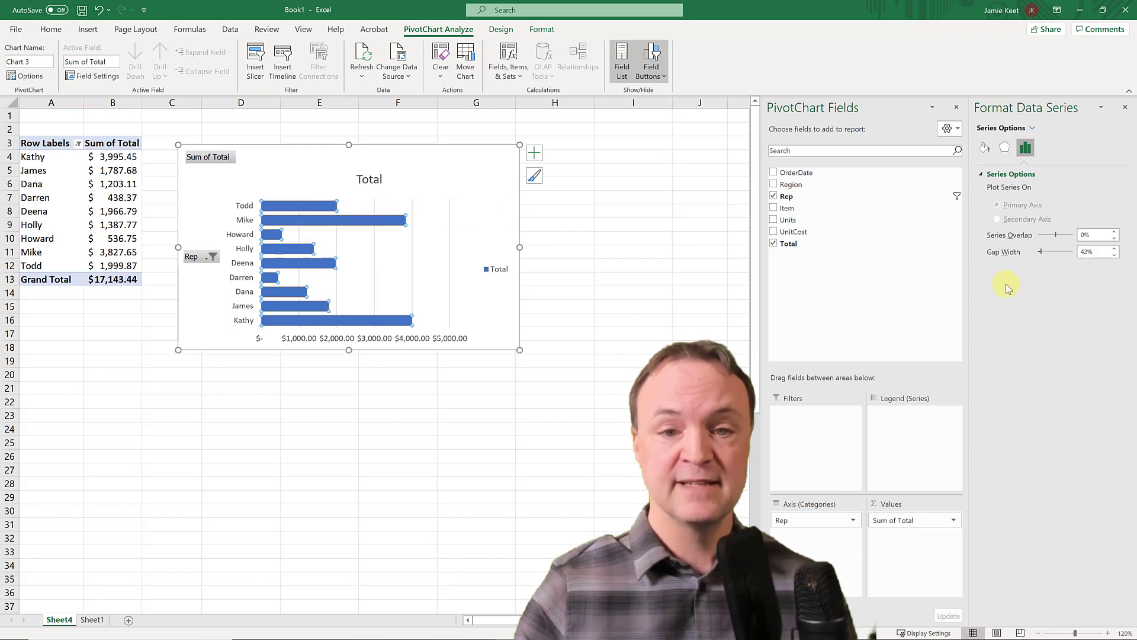
click(1006, 148)
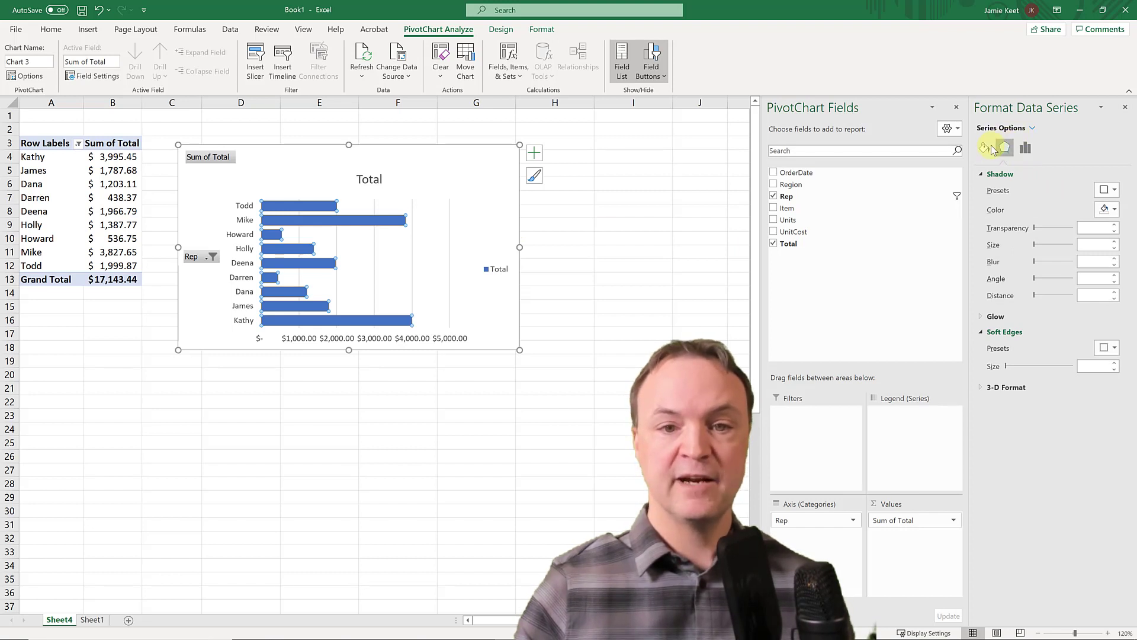
- Apply an Outer shadow preset to the chart title 'Total'
click(373, 181)
click(371, 180)
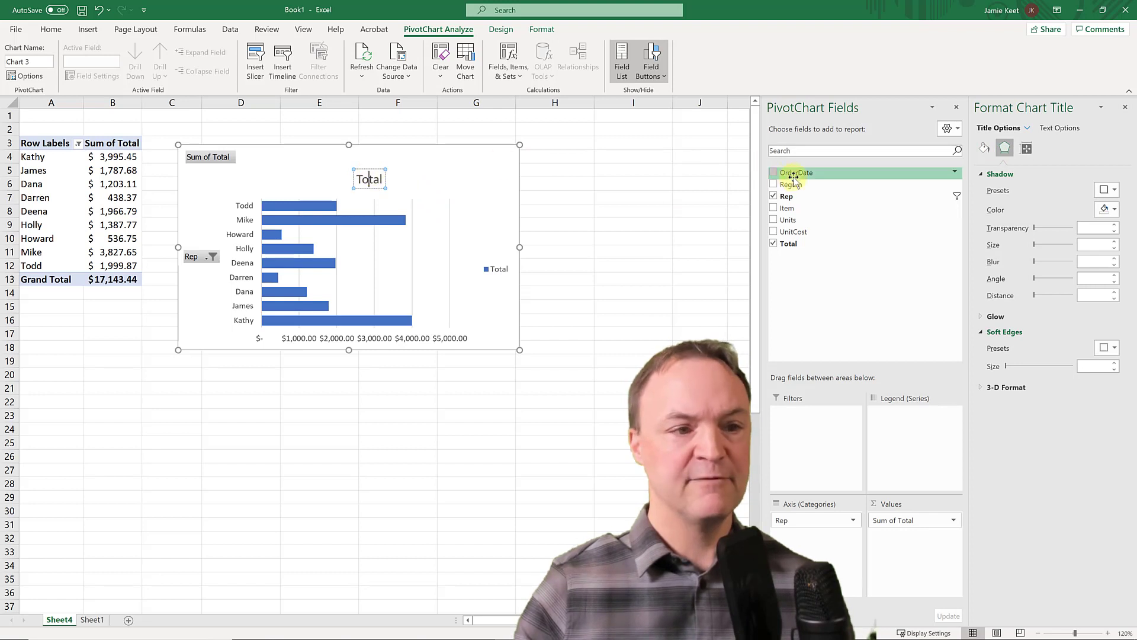
click(1107, 190)
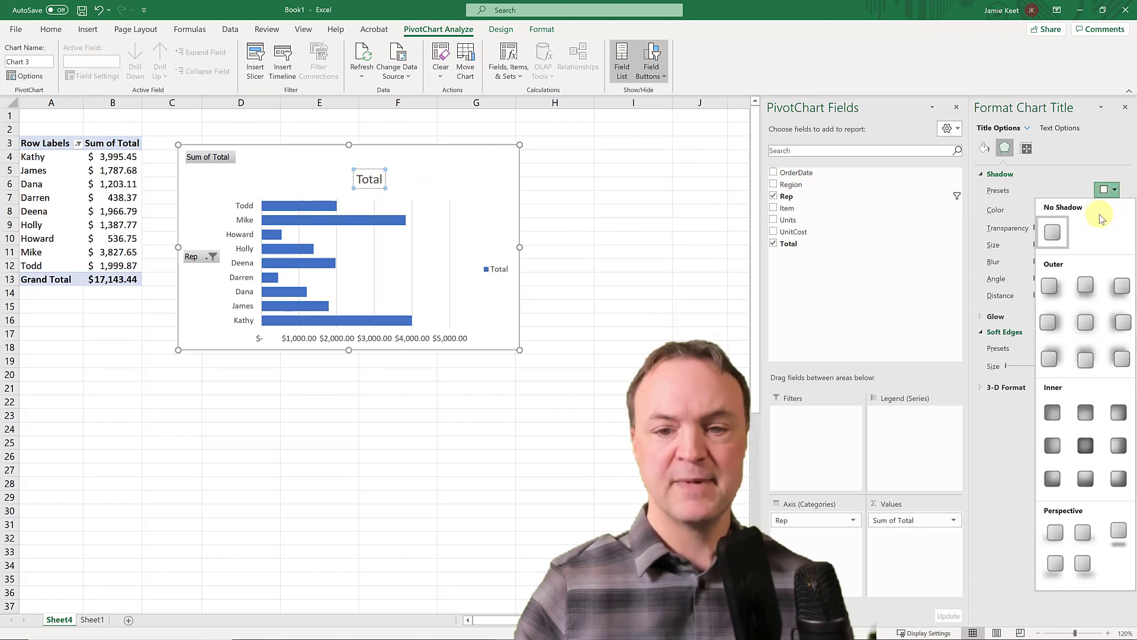
click(1084, 291)
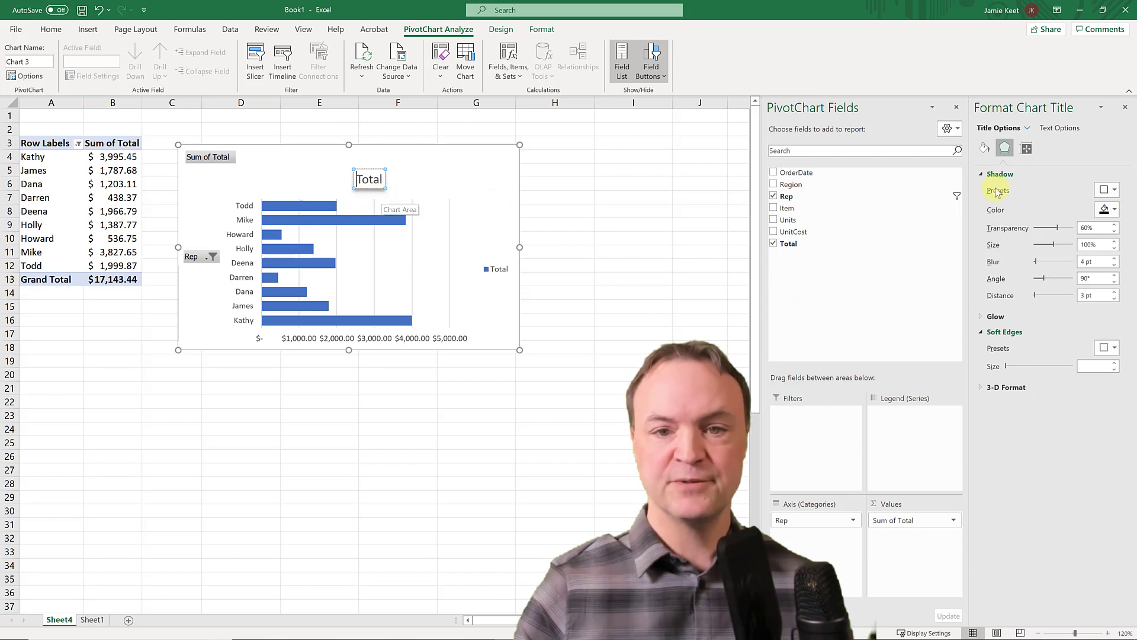
- Switch the formatting pane to the Plot Area using the chart elements dropdown
click(986, 148)
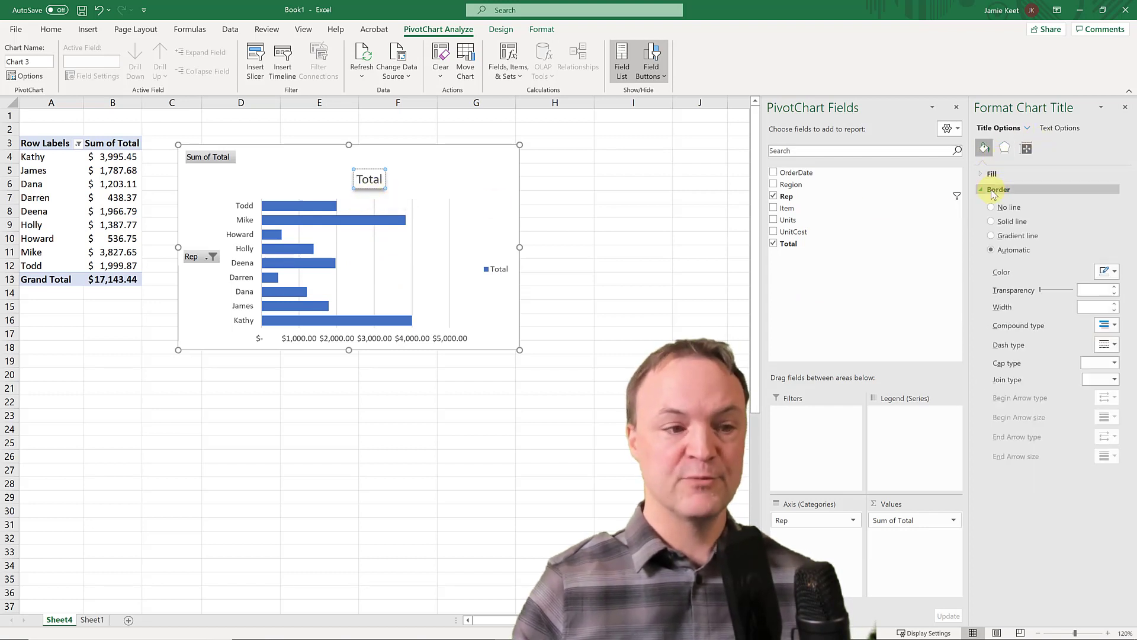
click(1029, 129)
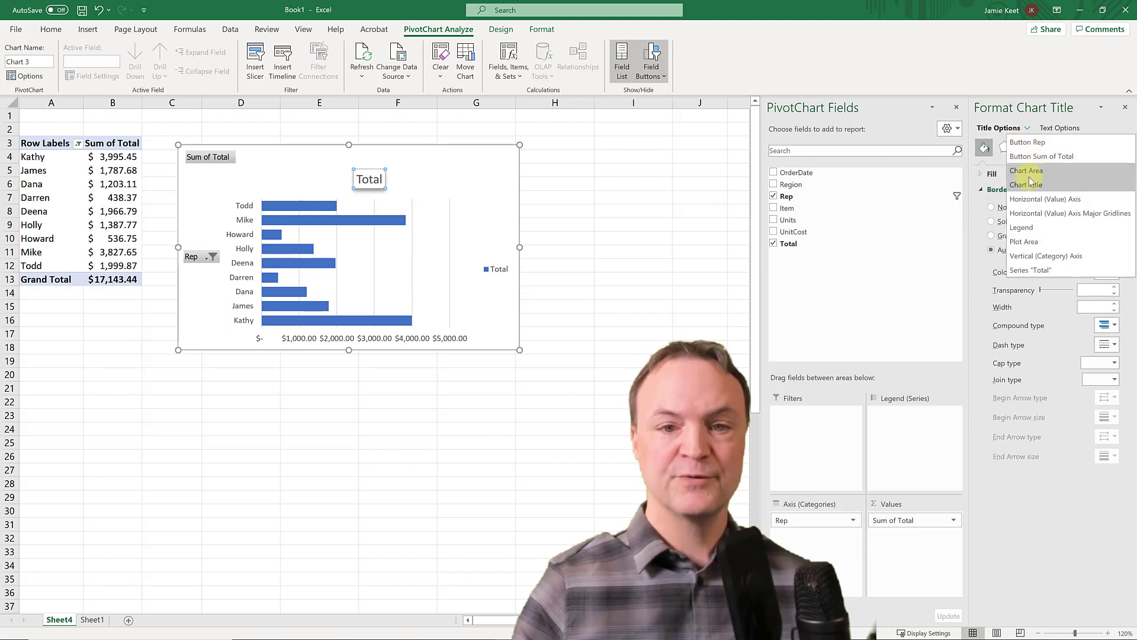
click(1047, 242)
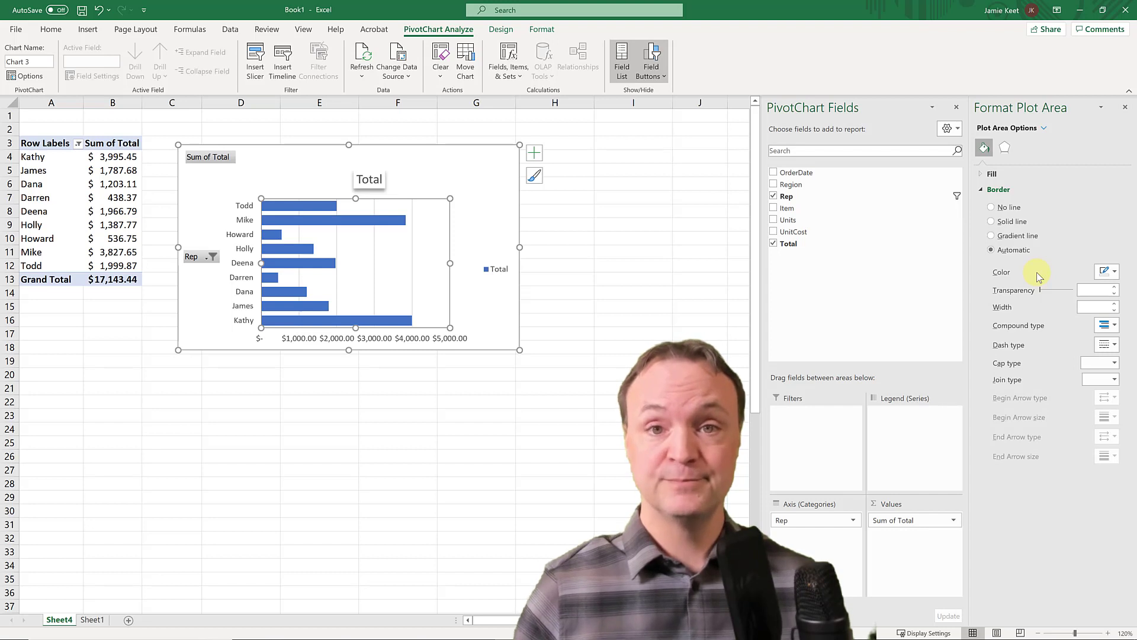
- Deselect the plot area with Esc so the pane returns to Format Chart Area
key(Escape)
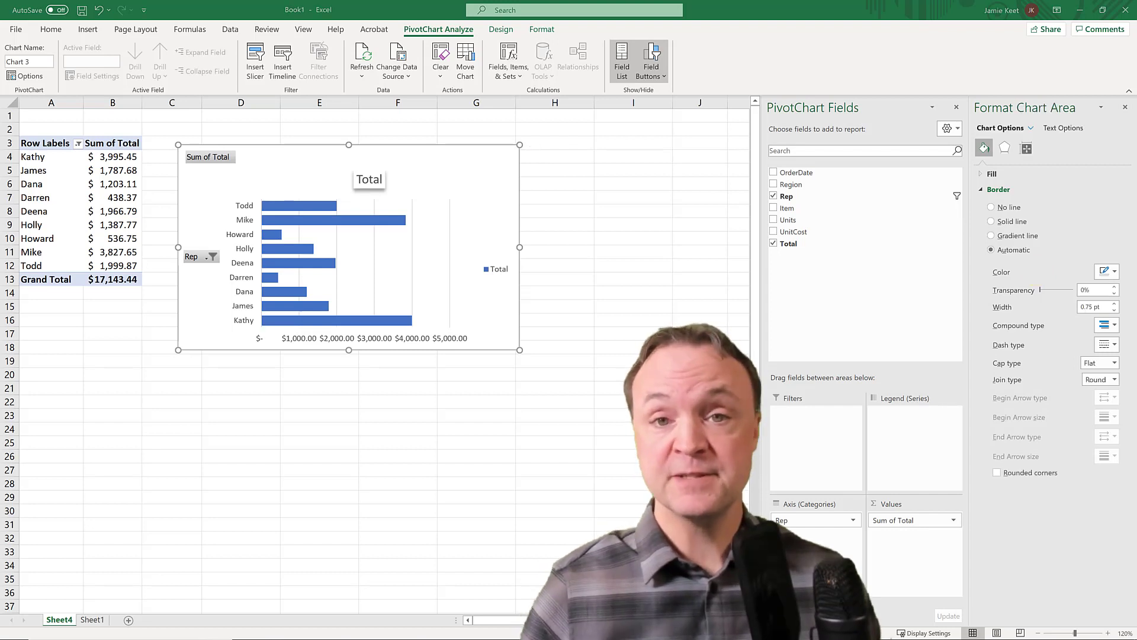